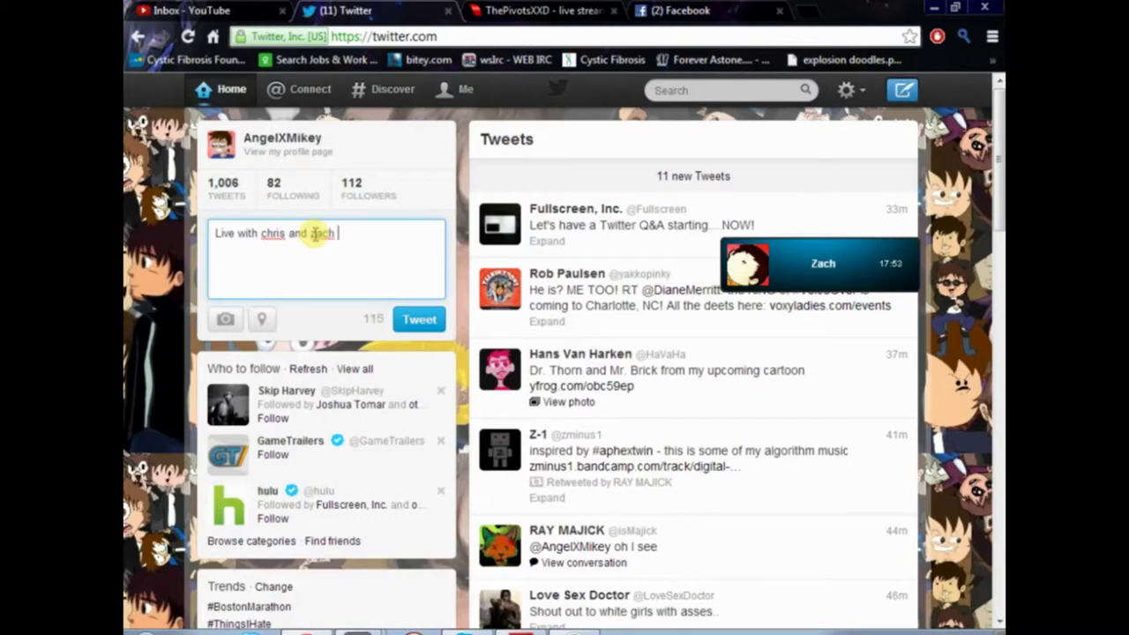
Paste the livestream link after the text in the tweet draft and post the tweet
right_click(380, 235)
left_click(415, 362)
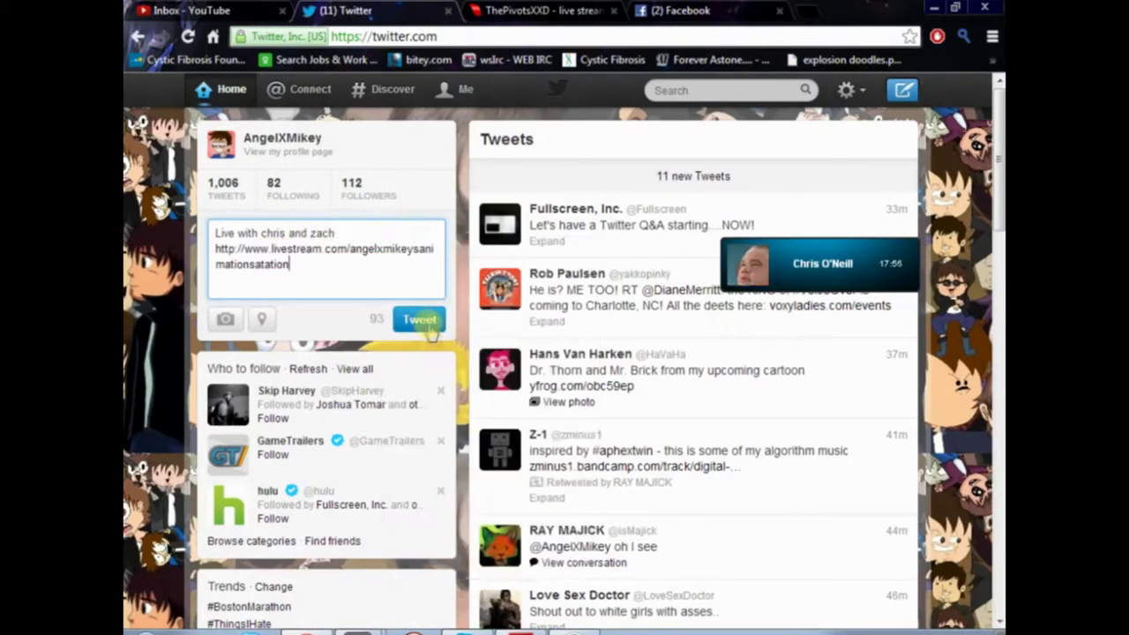
left_click(418, 321)
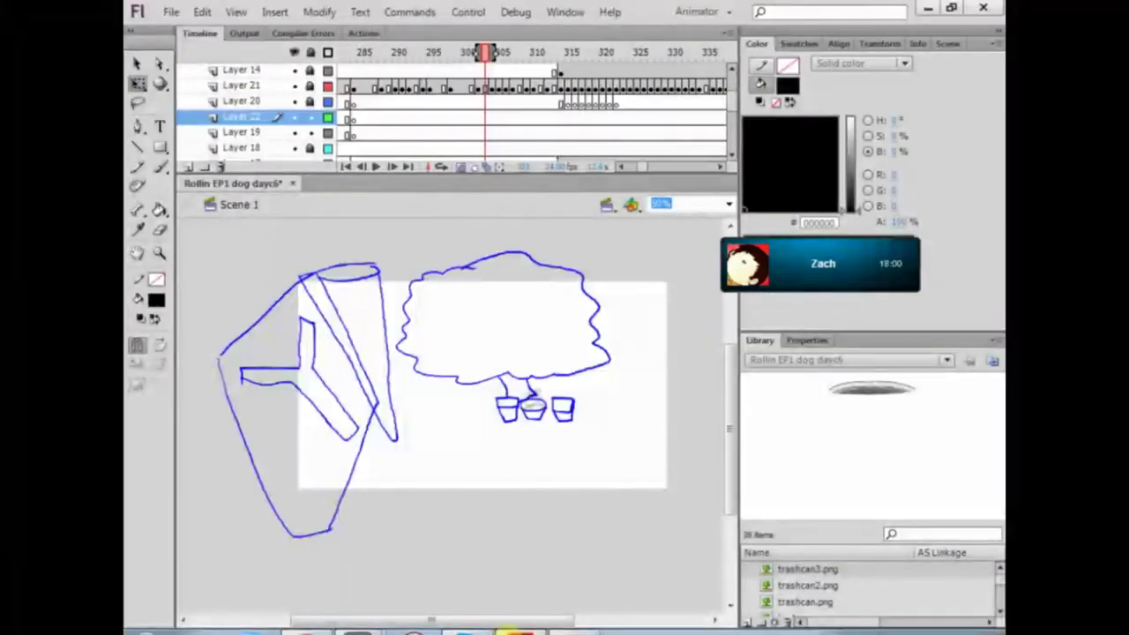
Move the playhead to frame 314 and select the dog drawing's keyframe on Layer 21
left_click(485, 56)
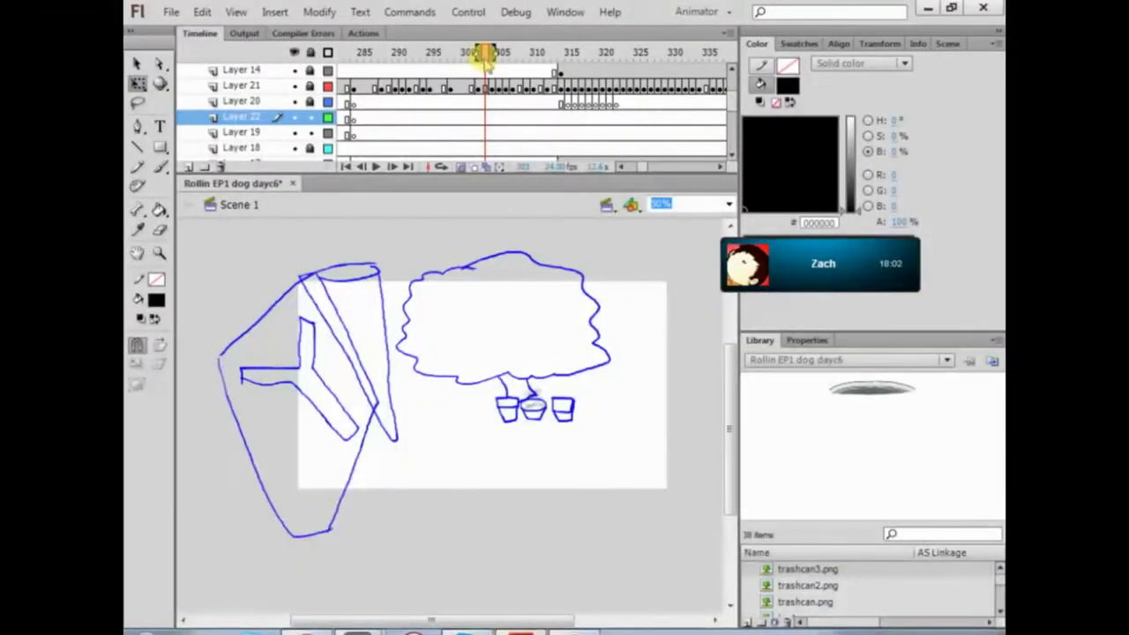
left_click_drag(485, 56, 569, 53)
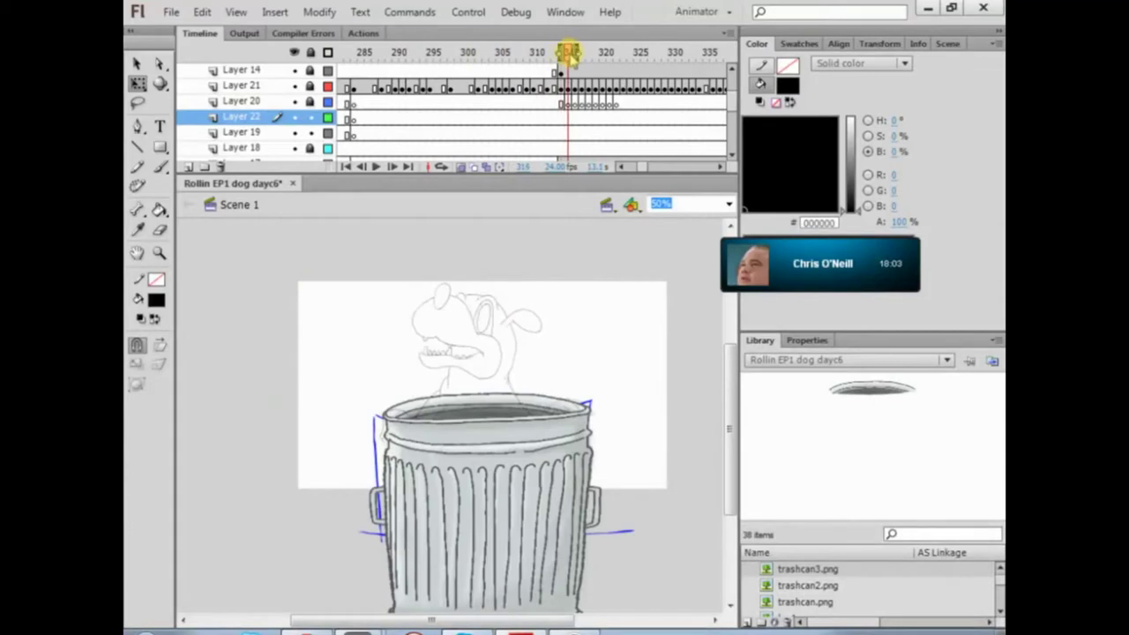
left_click_drag(570, 50, 561, 50)
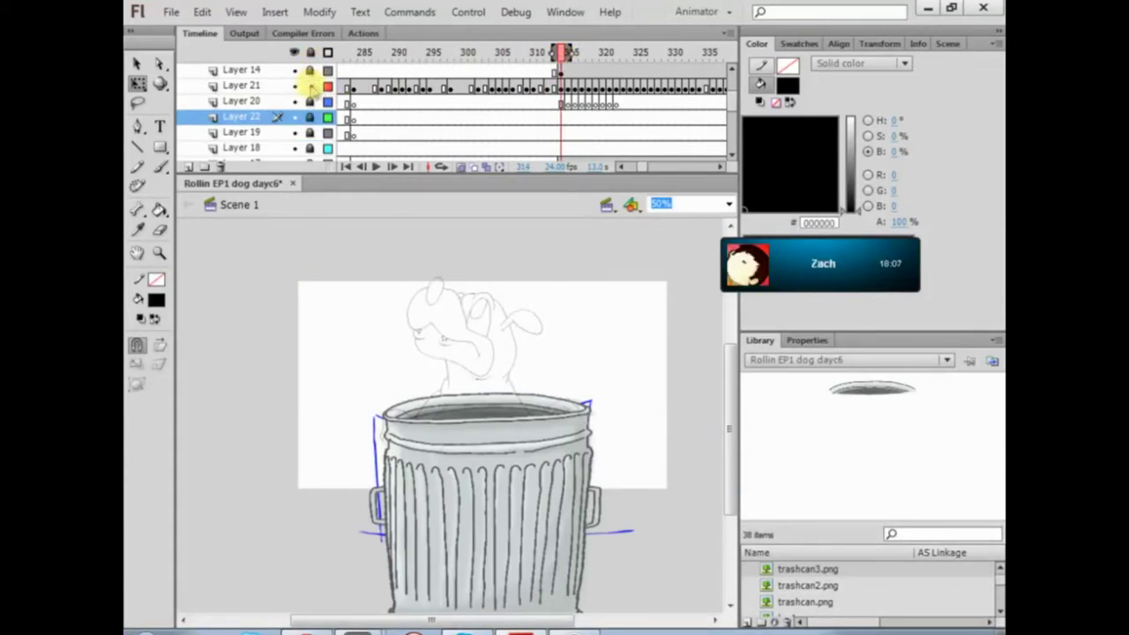
left_click(562, 86)
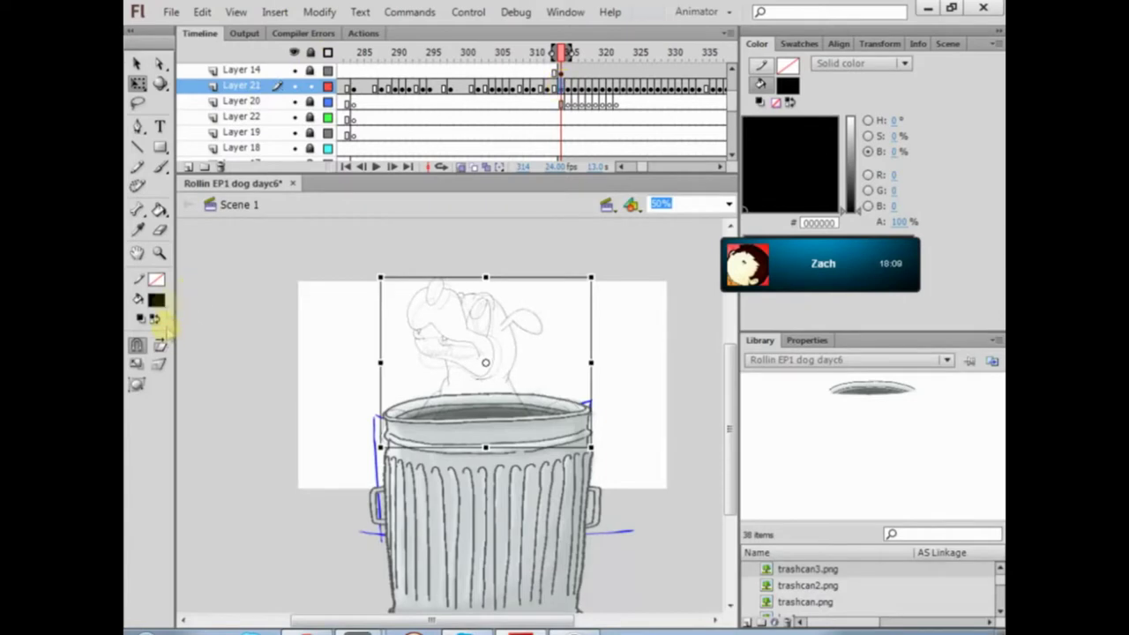
Display Layer 14, which holds the trash can, as outlines so the dog drawing can be worked on
left_click(159, 253)
left_click(467, 428)
left_click(473, 428)
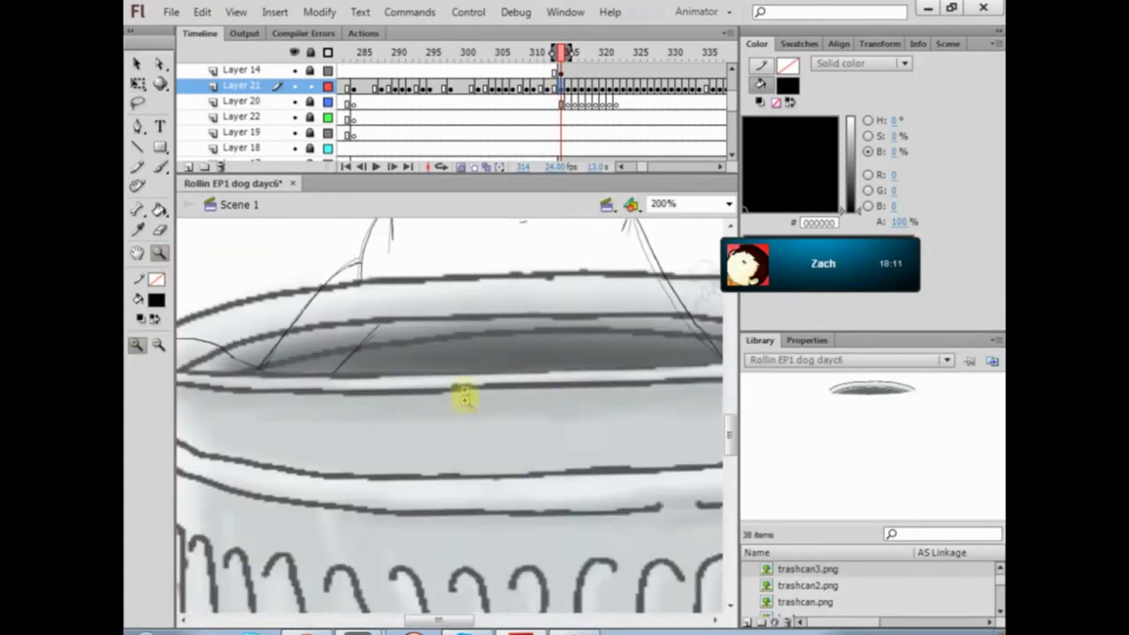
scroll(730, 97, "up", 1)
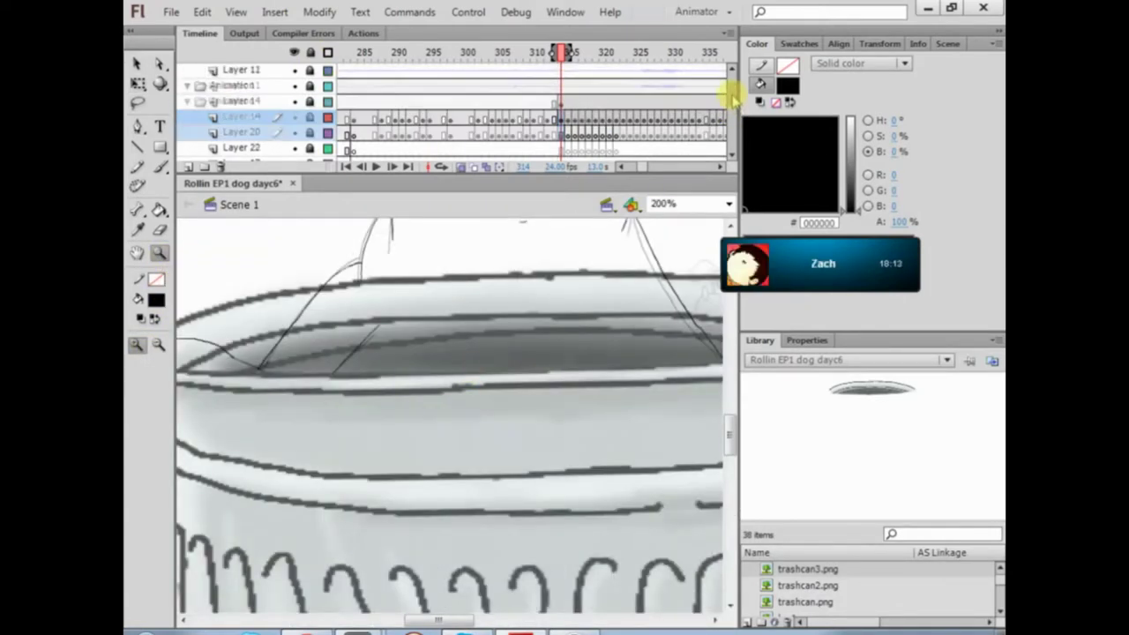
left_click(328, 101)
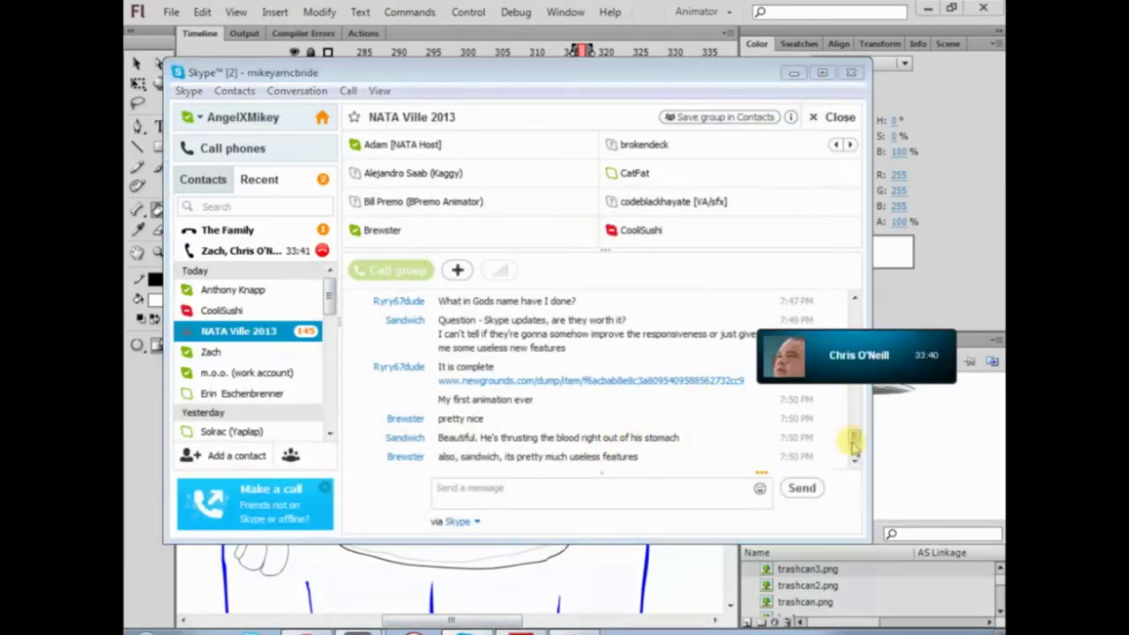
scroll(854, 439, "down", 5)
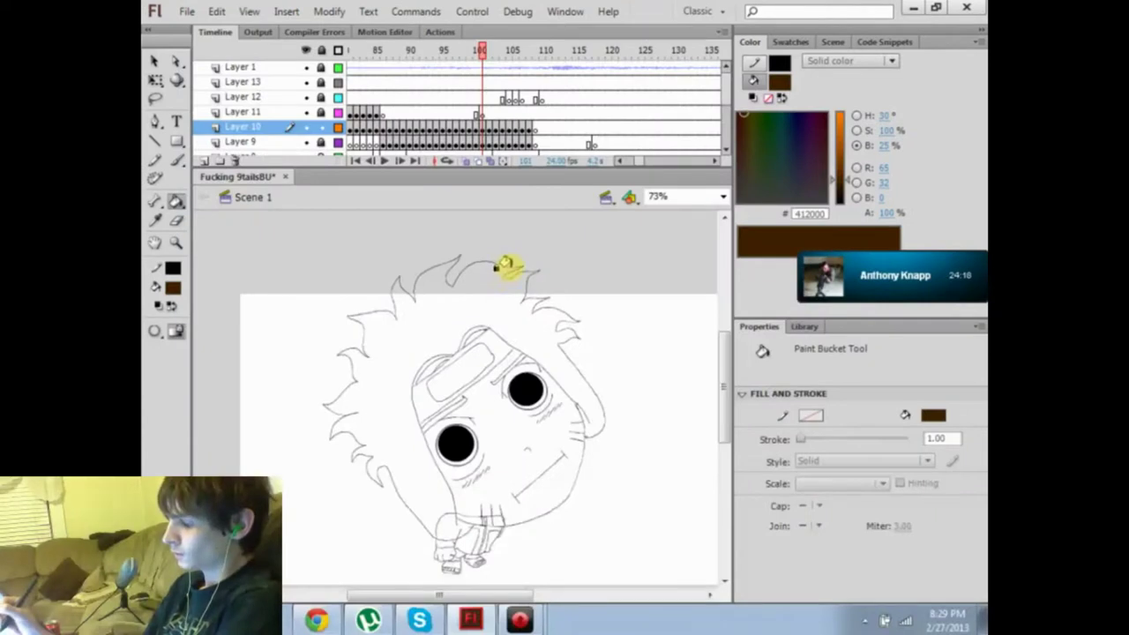
Fill the character's hair with dark brown #412000 on Layer 10, frame by frame from 101 to 106
key("comma")
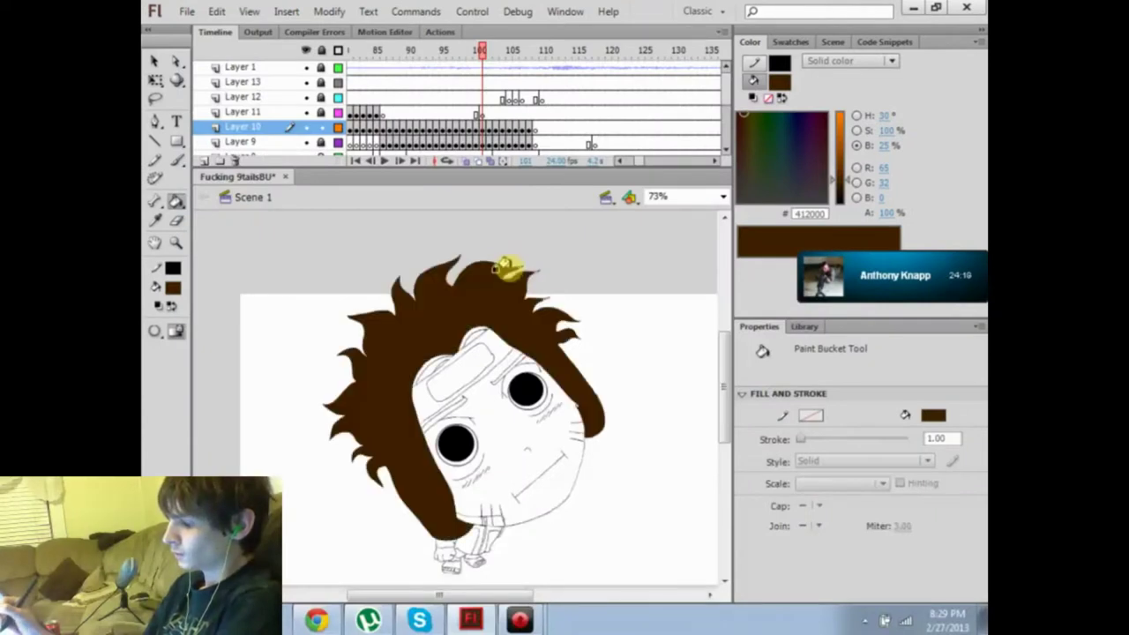
key("period")
key("period")
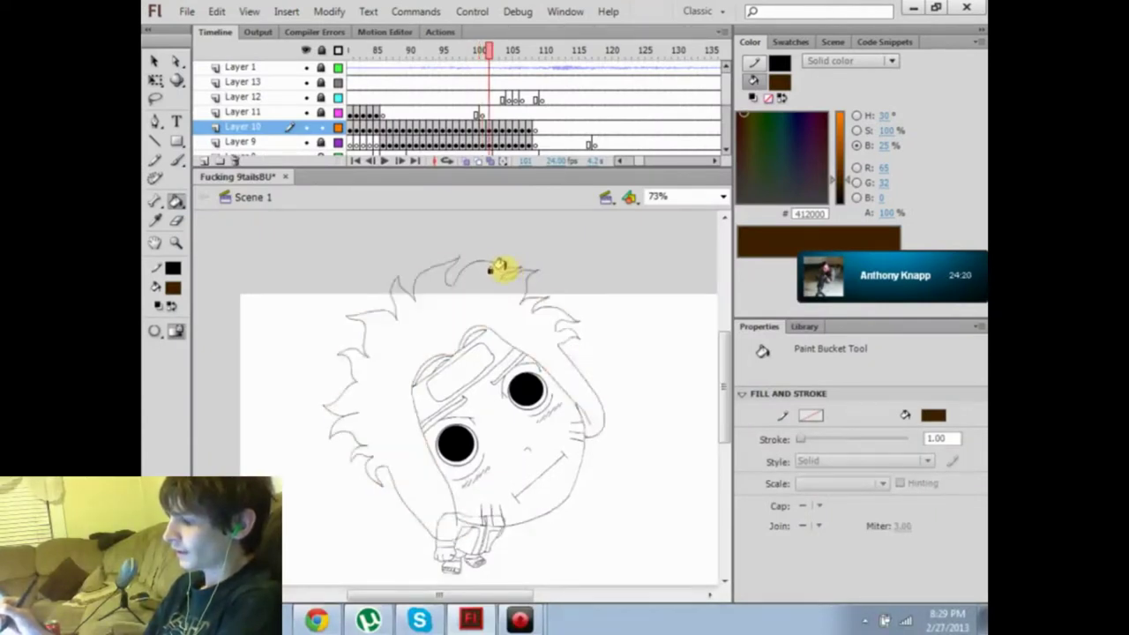
key("comma")
key("period")
key("period")
key("period")
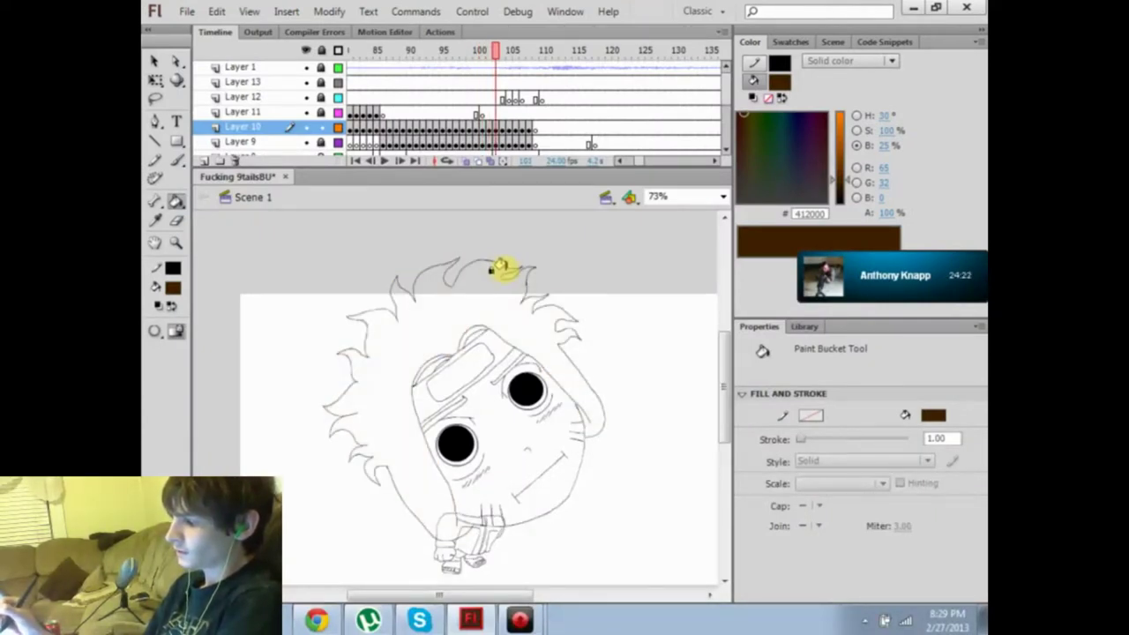
key("comma")
key("period")
key("period")
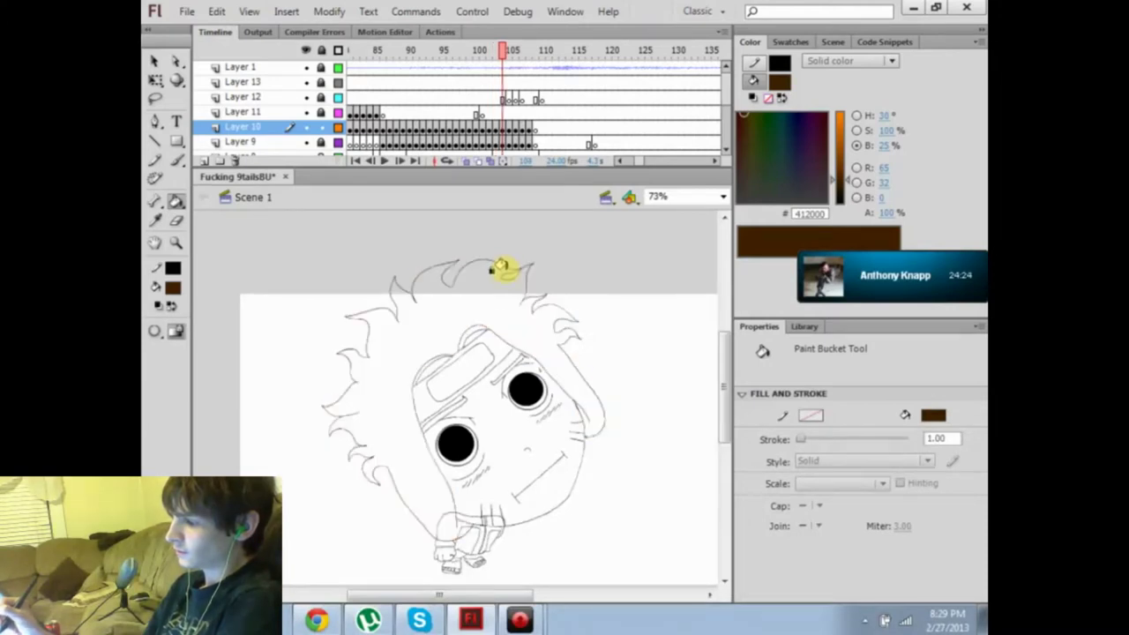
key("comma")
key("period")
key("period")
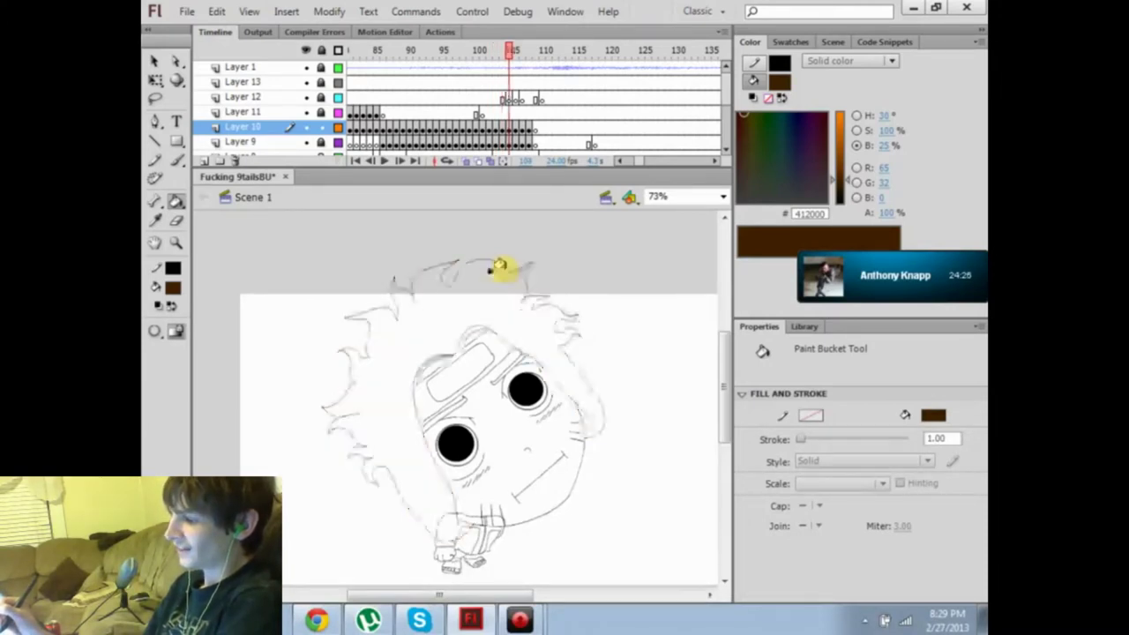
key("period")
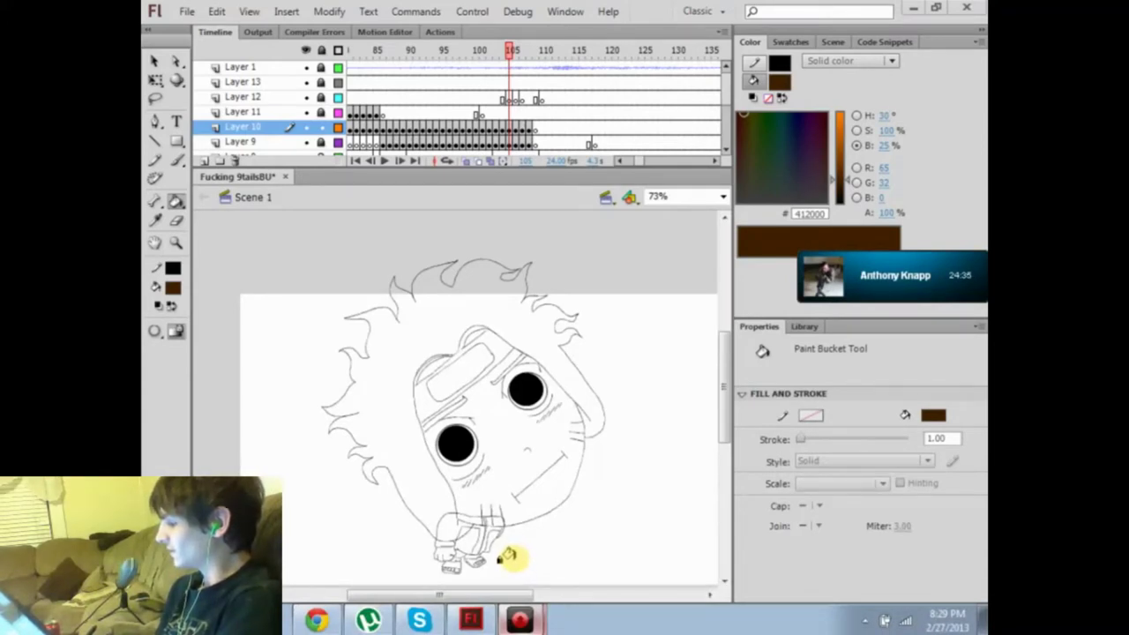
left_click(499, 263)
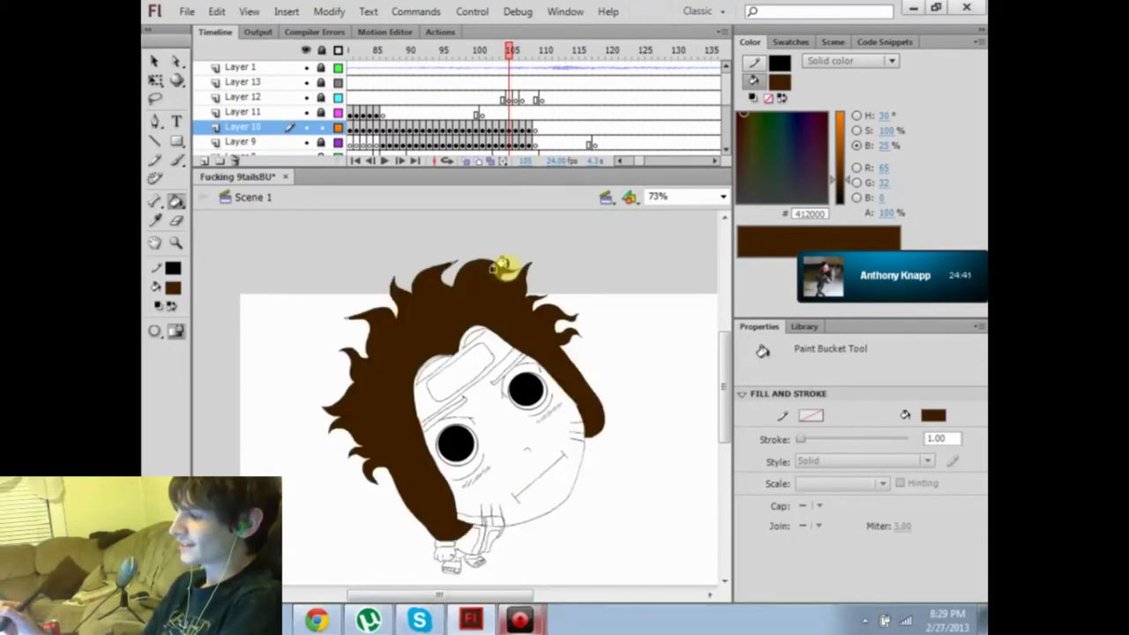
key("period")
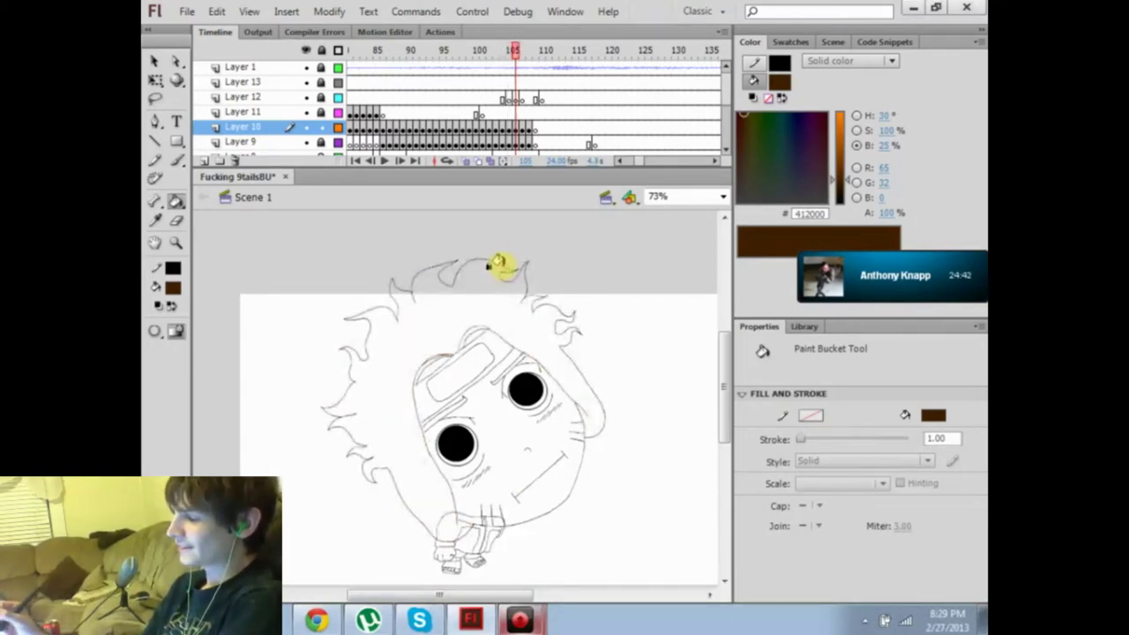
left_click(494, 263)
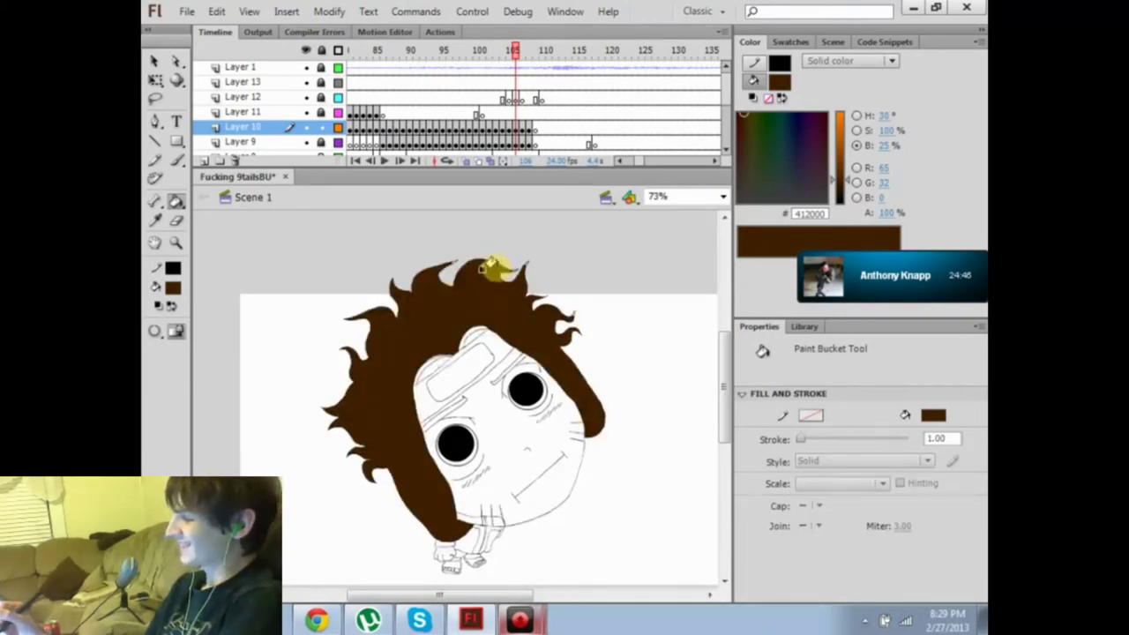
key("period")
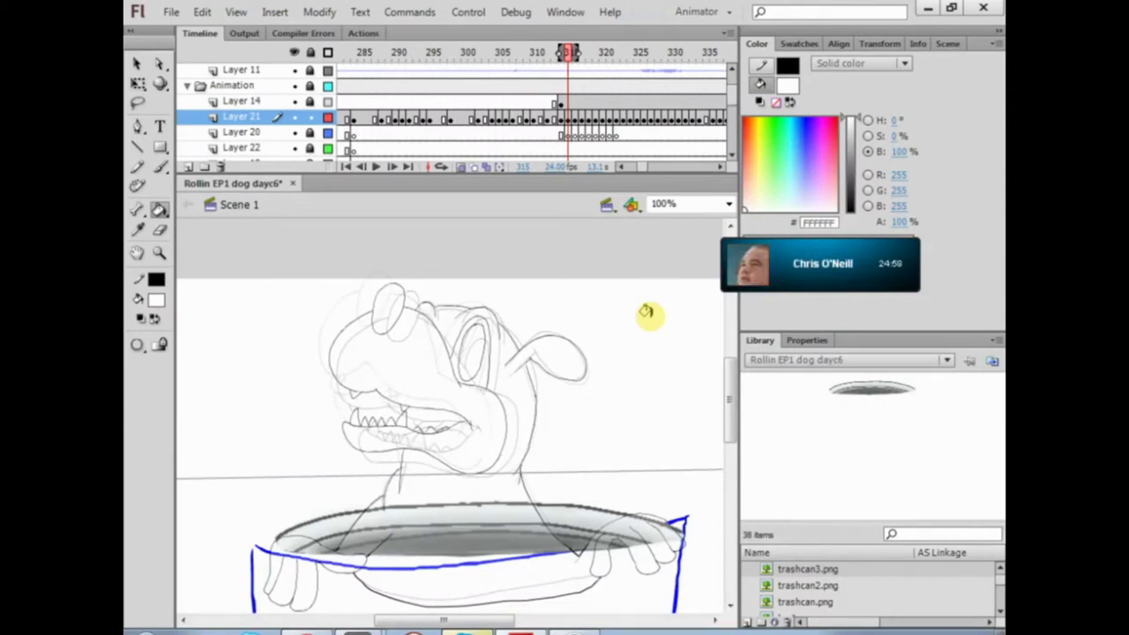
On frame 315, pencil a short line at the base of the dog's ear and fill its neck and chest white
left_click(137, 166)
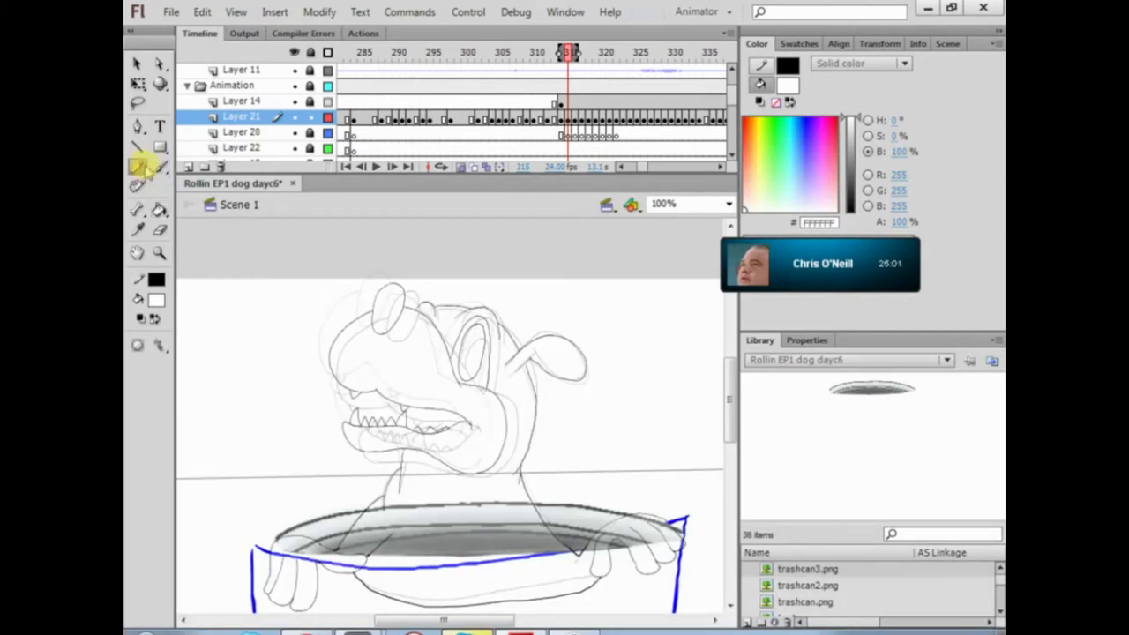
left_click_drag(528, 363, 536, 351)
left_click(160, 210)
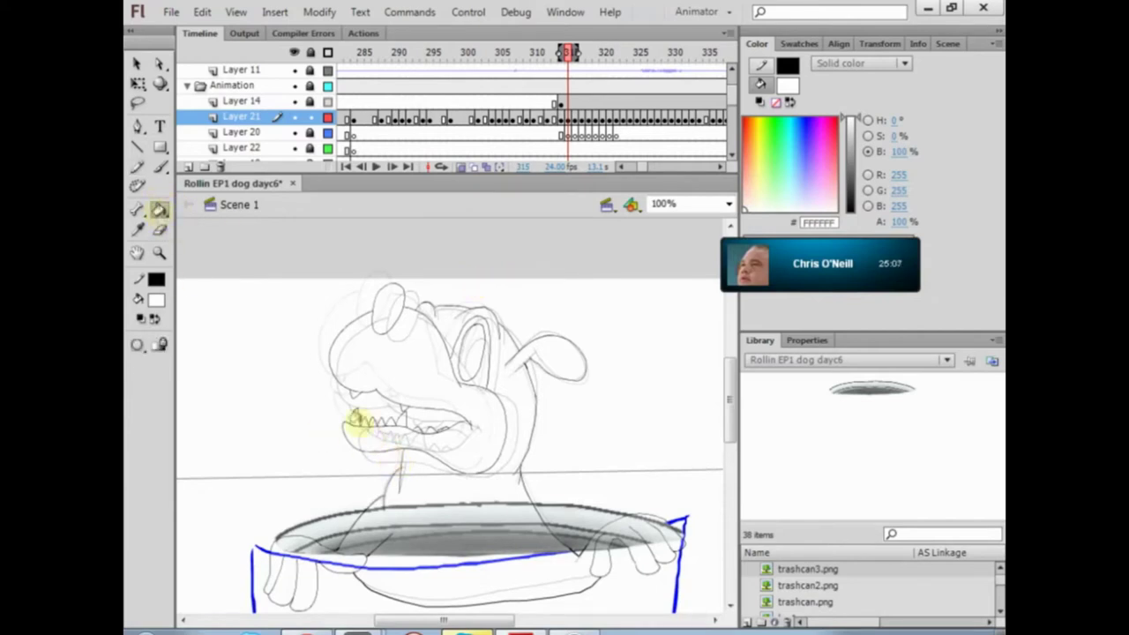
left_click(391, 504)
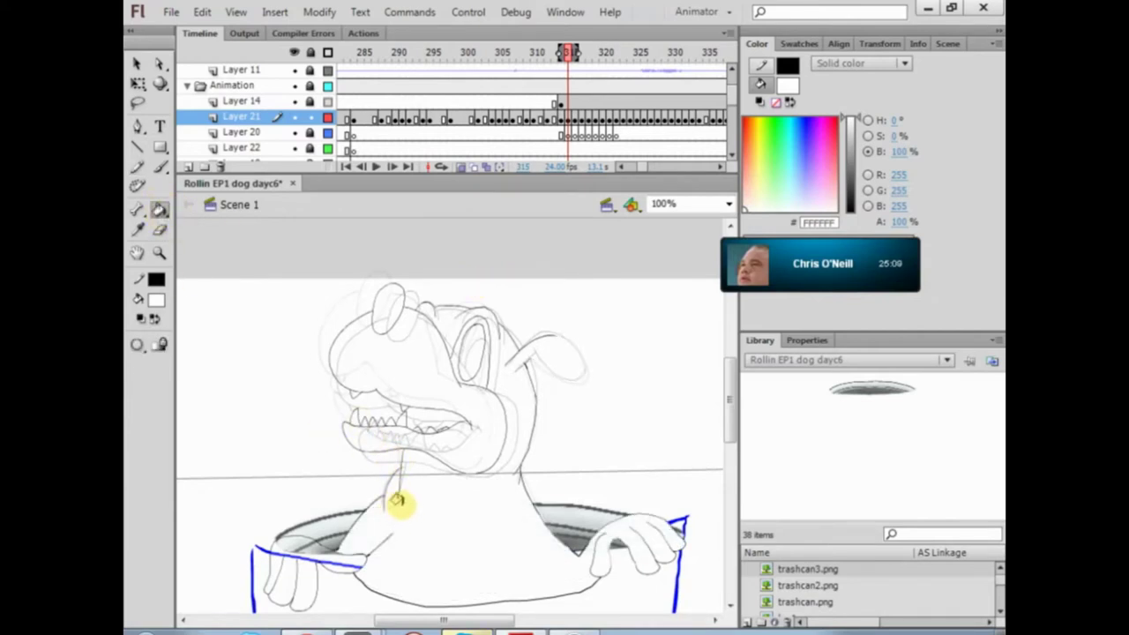
Undo the white fills on the dog's hands and body on frame 314
key("ctrl+z")
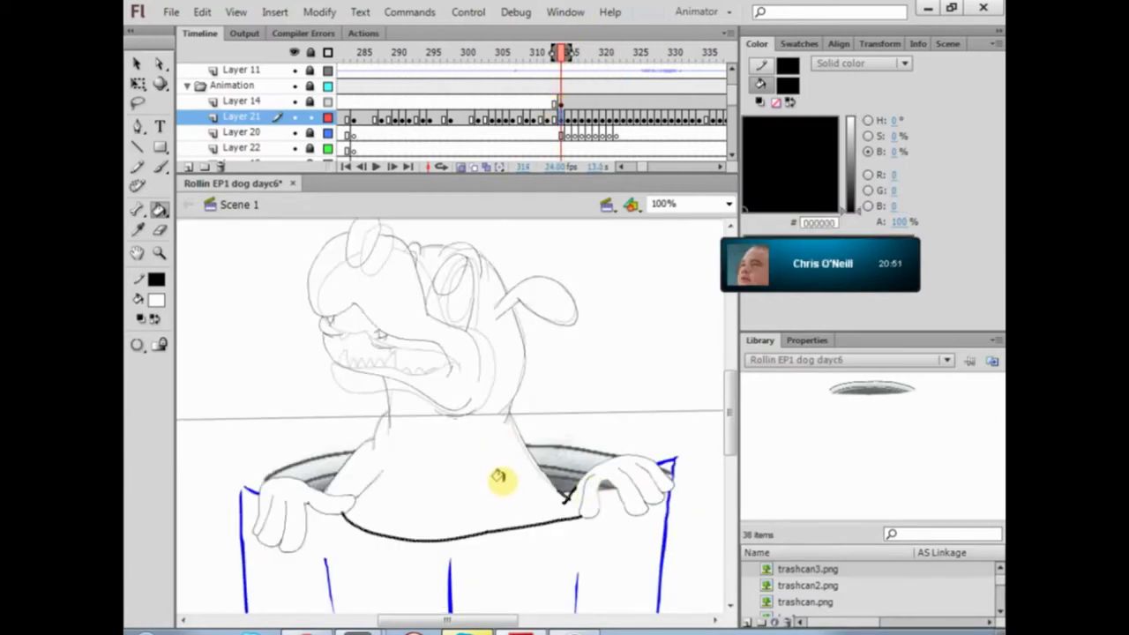
key("ctrl+z")
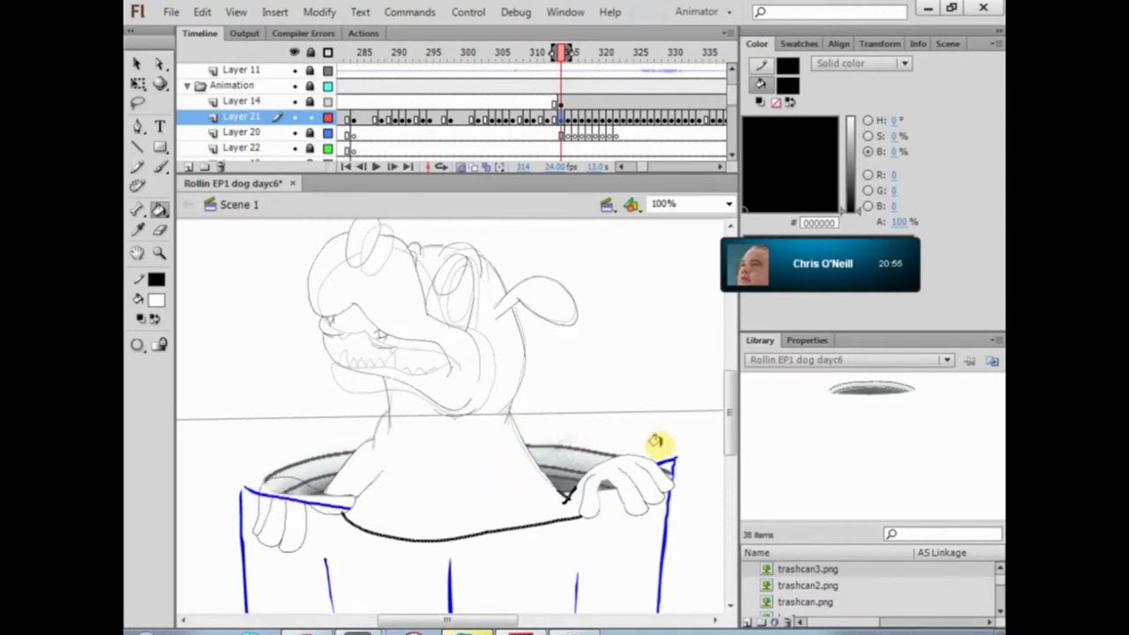
key("ctrl+z")
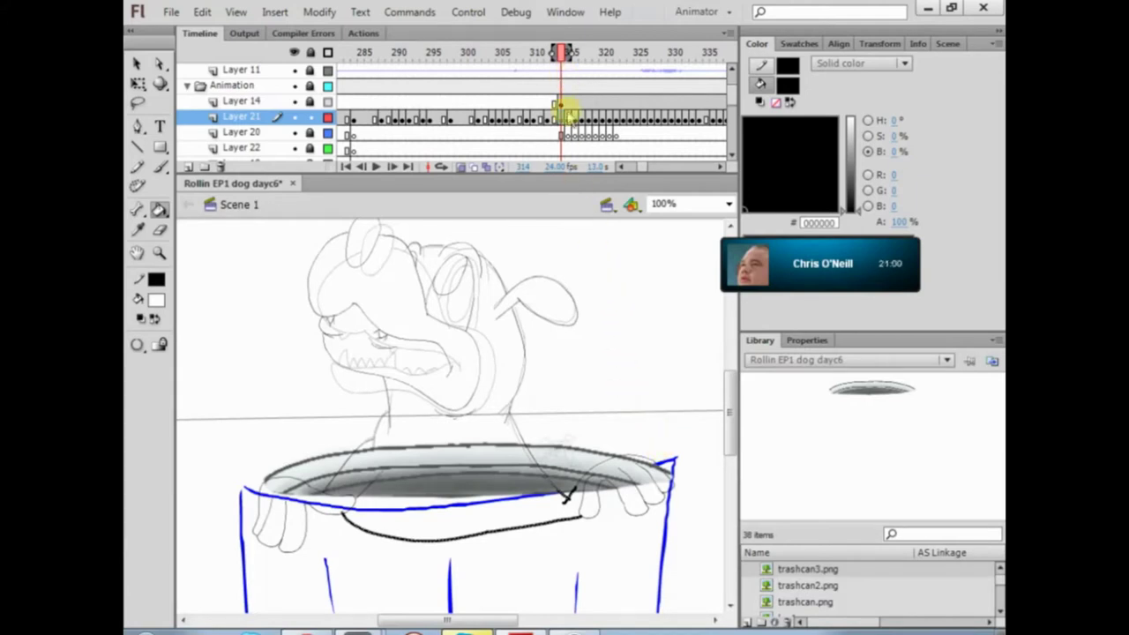
Try another Paint Bucket gap-size option by filling the dog's body white, and undo that fill
left_click(163, 342)
left_click(177, 381)
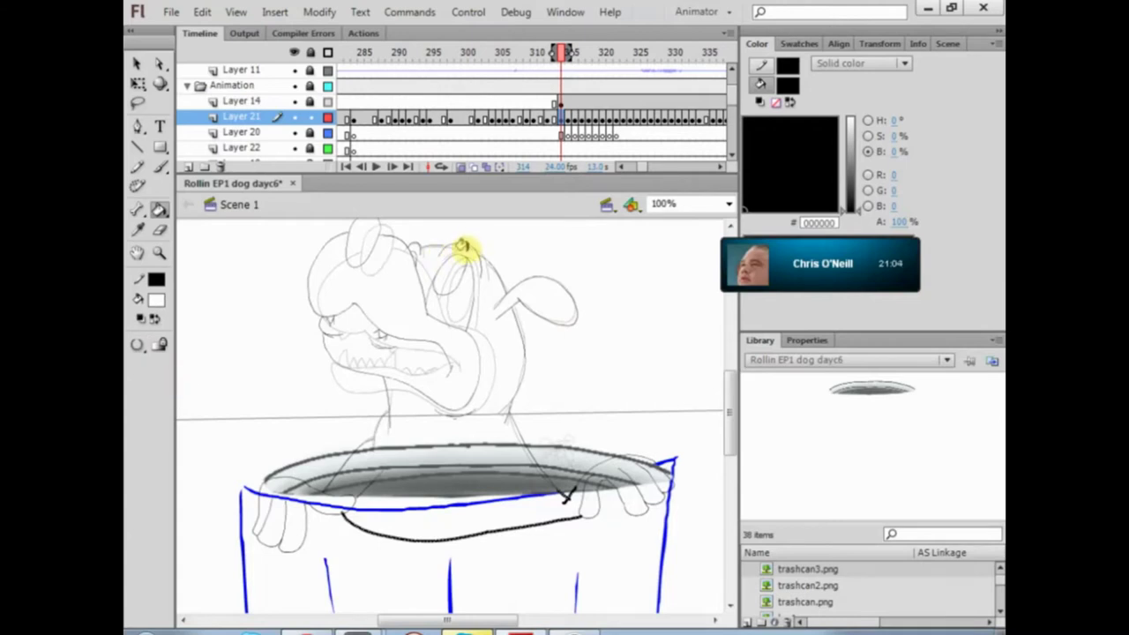
left_click(608, 311)
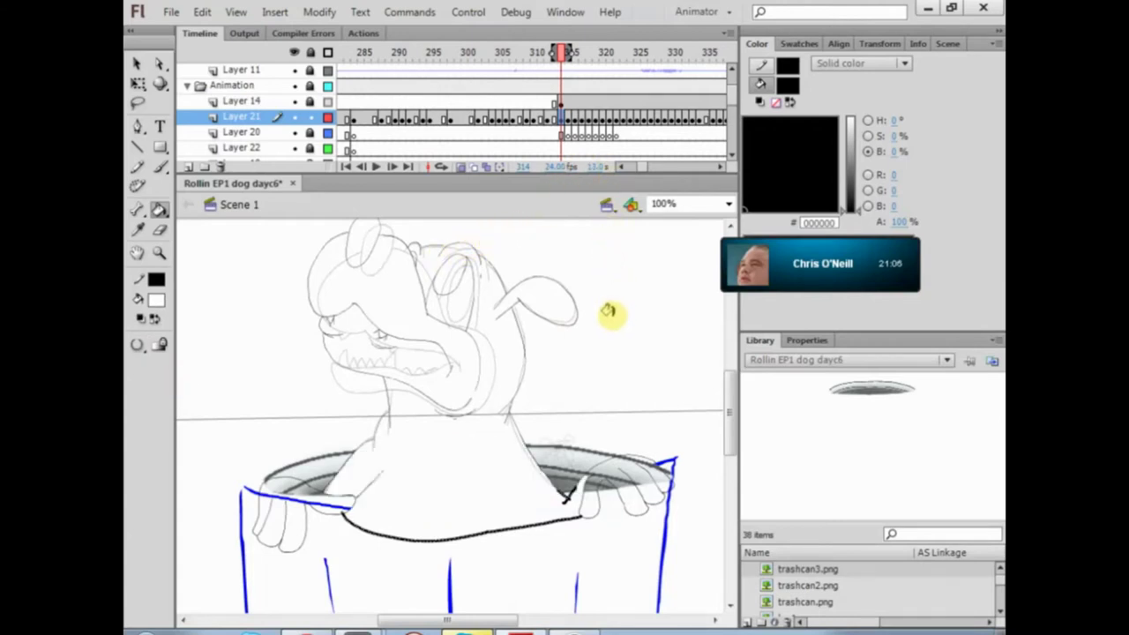
key("ctrl+z")
Change the Paint Bucket's gap-size option again for filling the dog's body
left_click(160, 345)
left_click(190, 344)
left_click(160, 344)
left_click(162, 342)
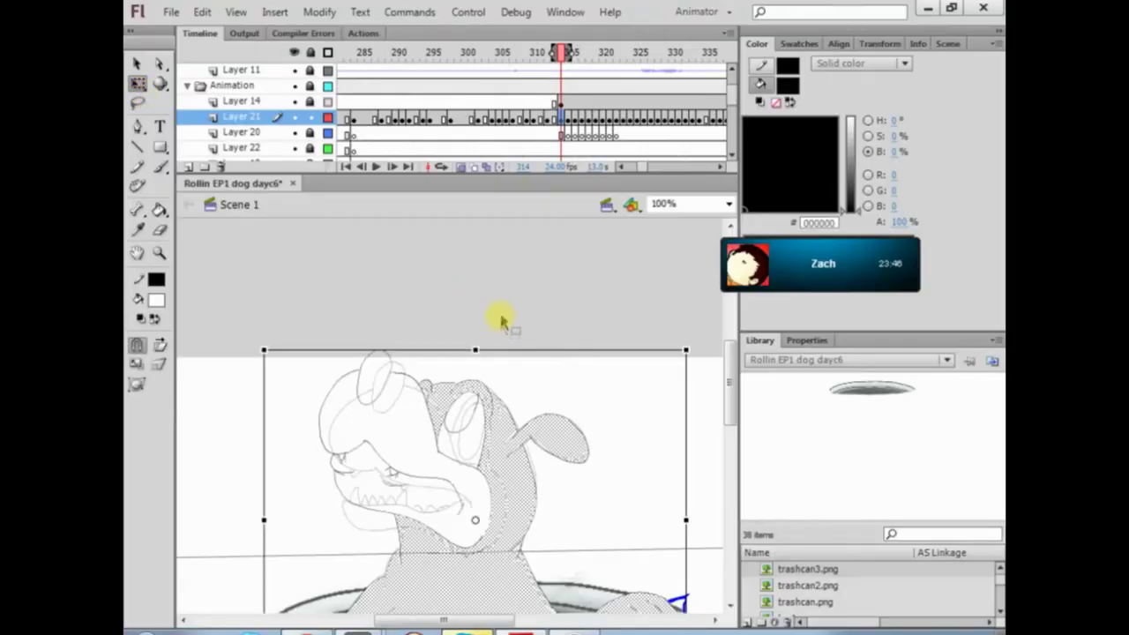
Step forward from frame 314 to check the dog's following drawings
key("period")
key("period")
key("period")
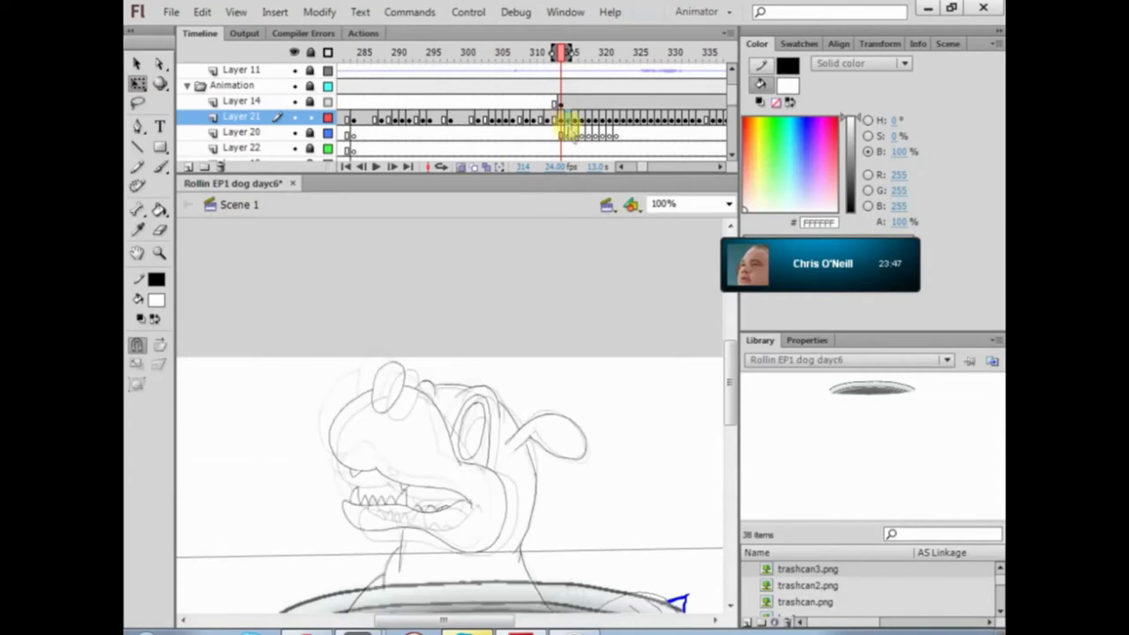
scroll(730, 415, "down", 3)
left_click(611, 492)
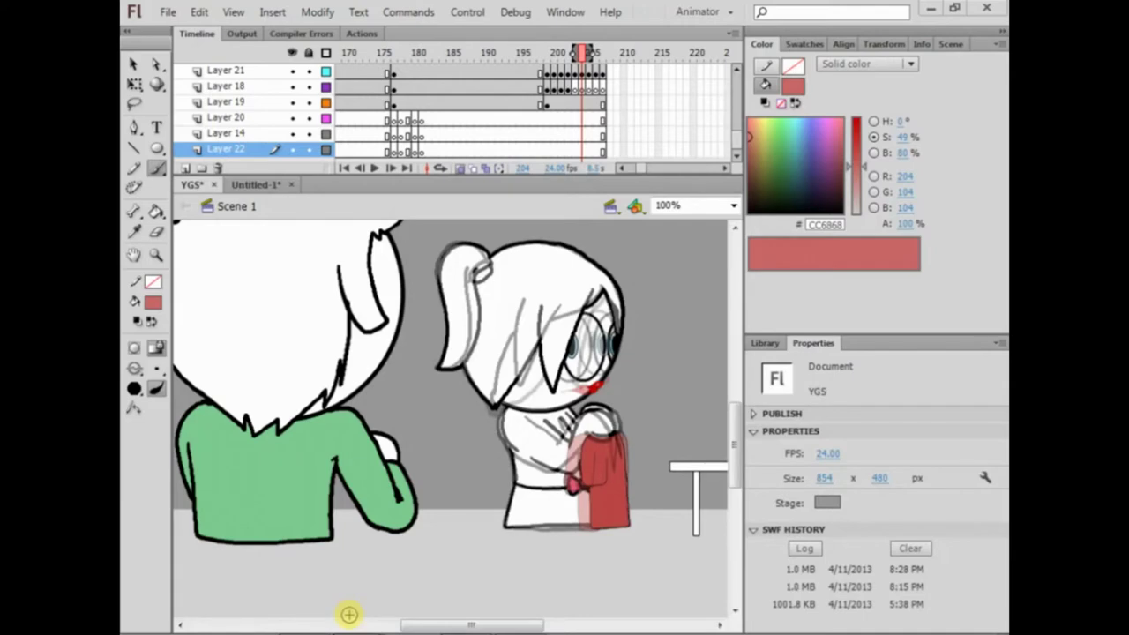
left_click_drag(584, 52, 604, 52)
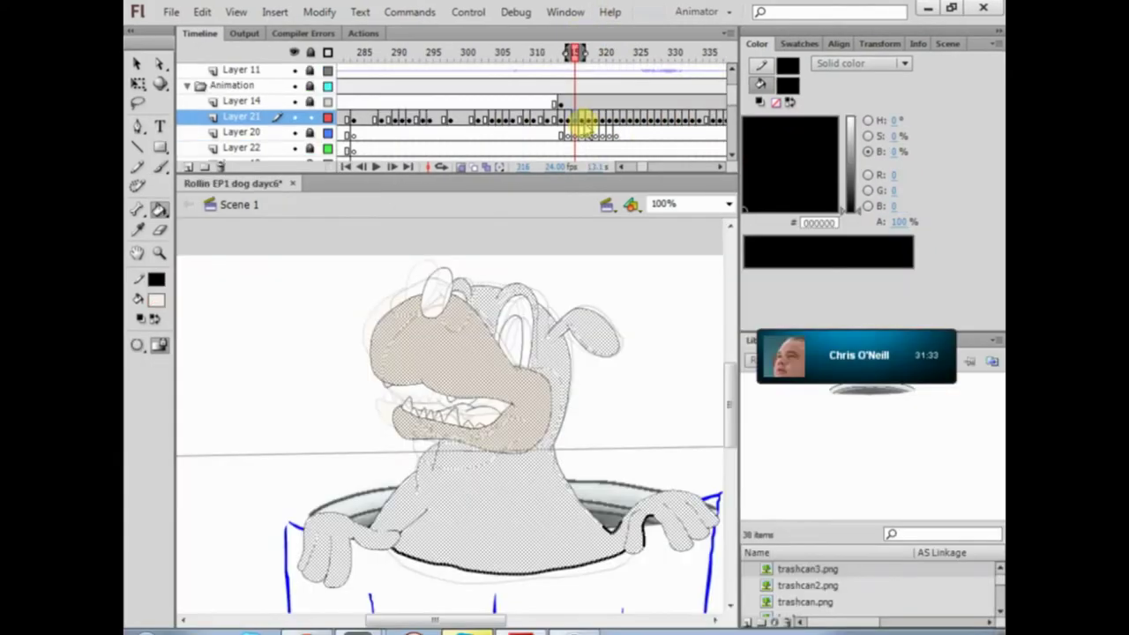
Select the dog drawing at frame 317 on Layer 21 and activate the Pencil tool
left_click(584, 121)
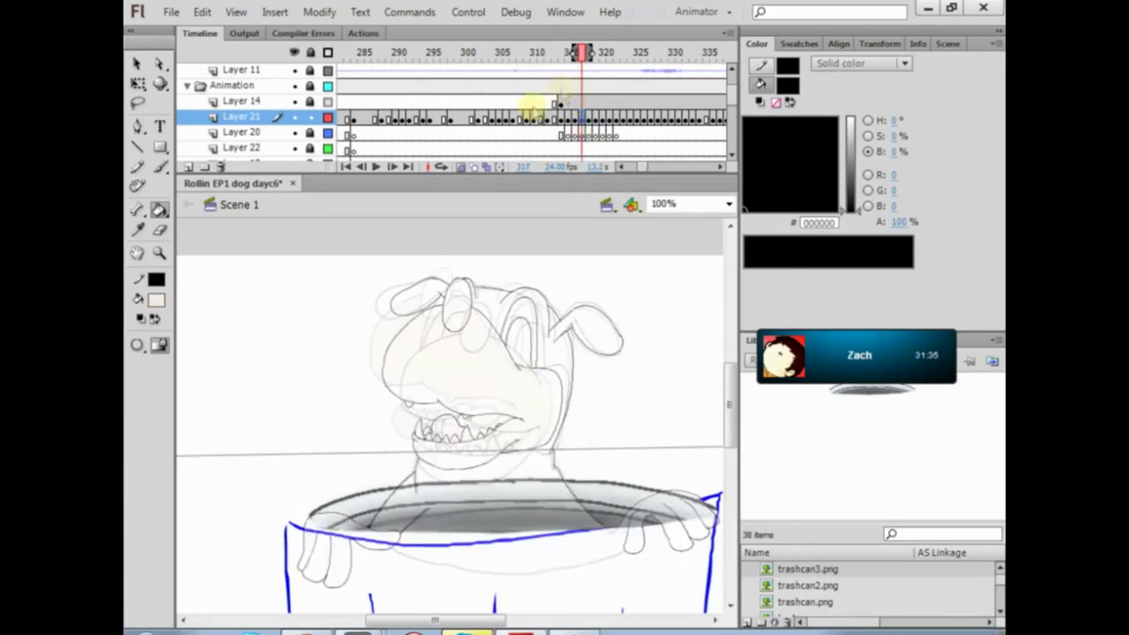
left_click(136, 167)
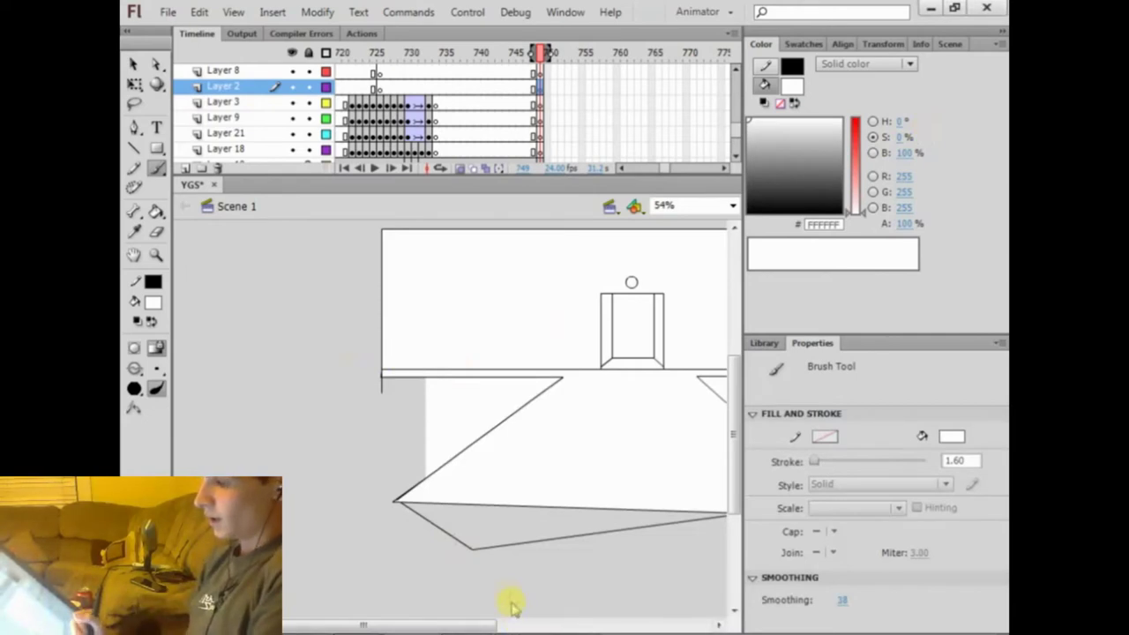
left_click_drag(363, 624, 320, 624)
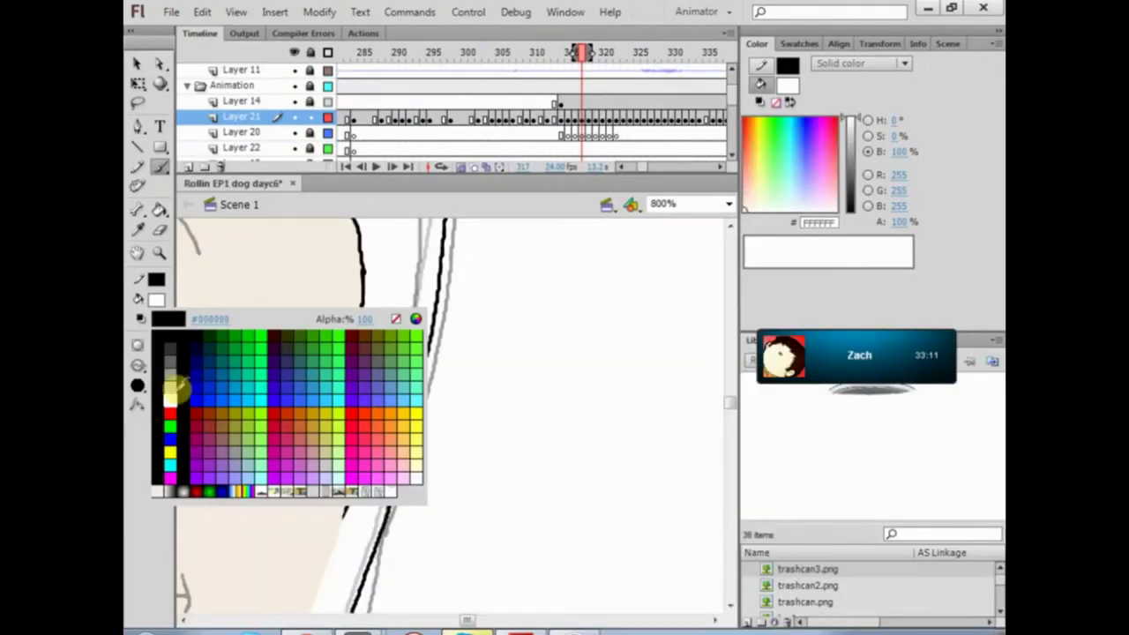
Set the Brush's fill color to black and check the dog's outline for gaps at frame 317
left_click(429, 427)
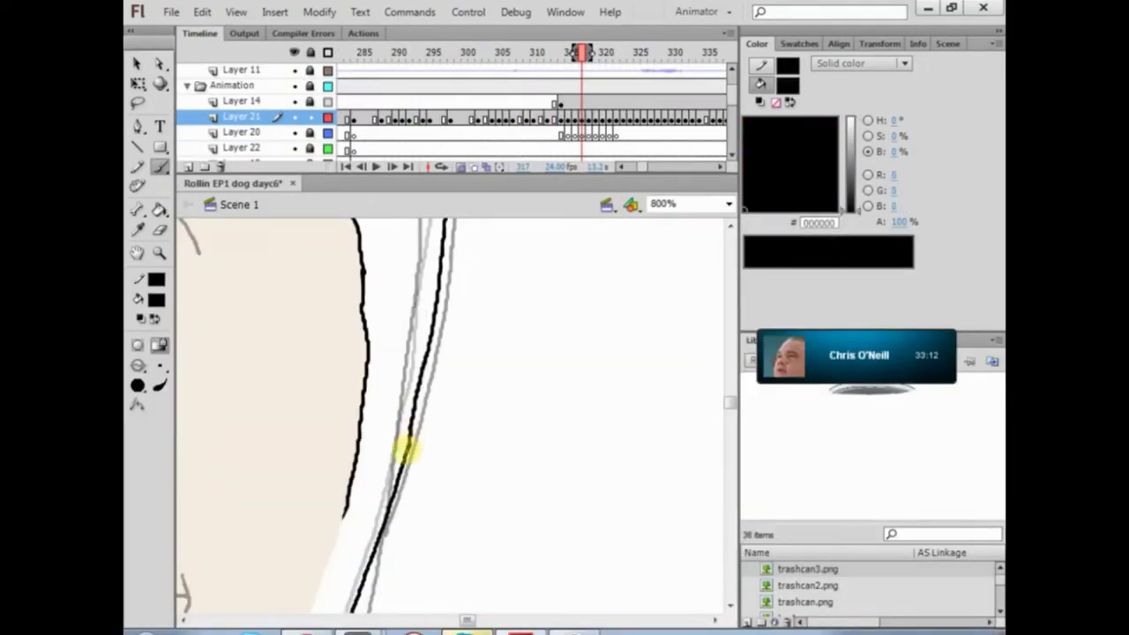
left_click_drag(728, 402, 728, 388)
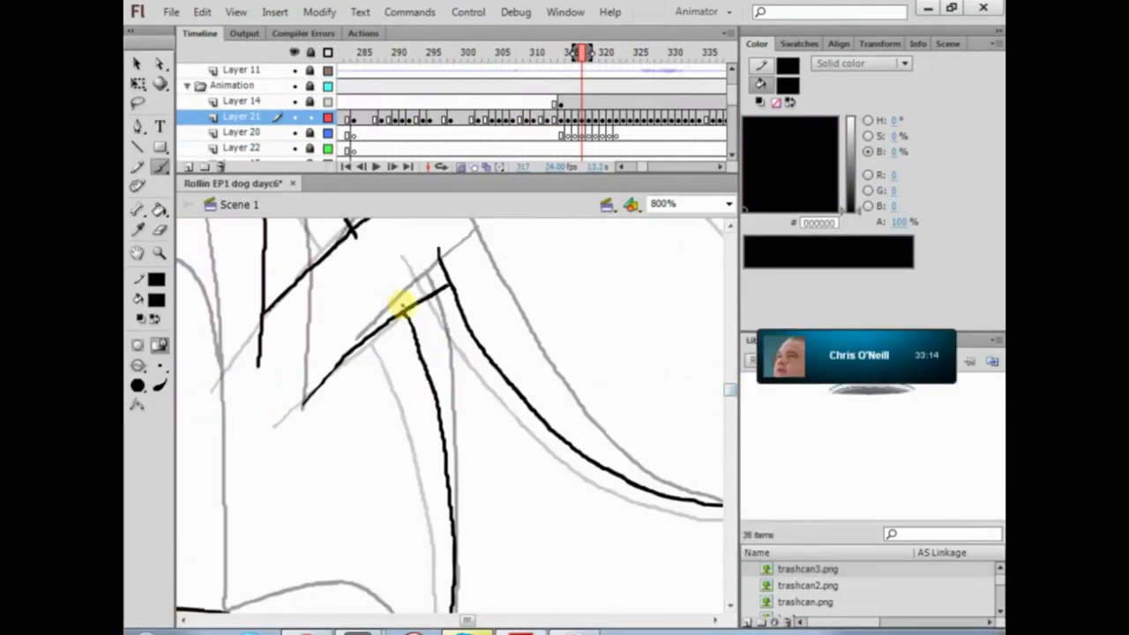
left_click(159, 252)
left_click(159, 344)
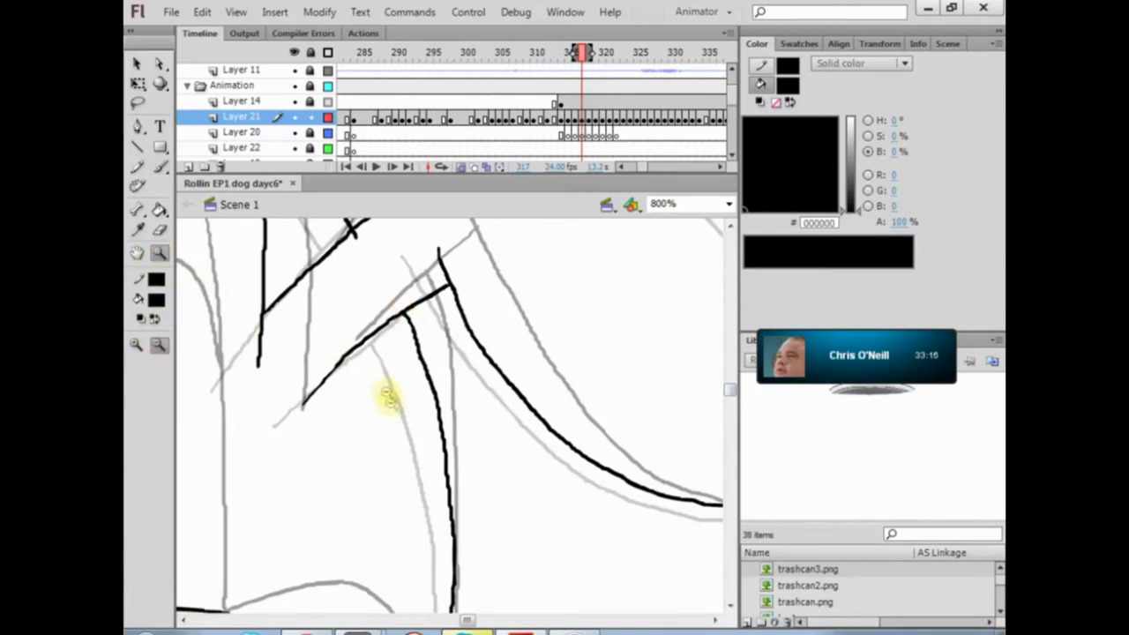
left_click(405, 402)
left_click(443, 417)
left_click(441, 431)
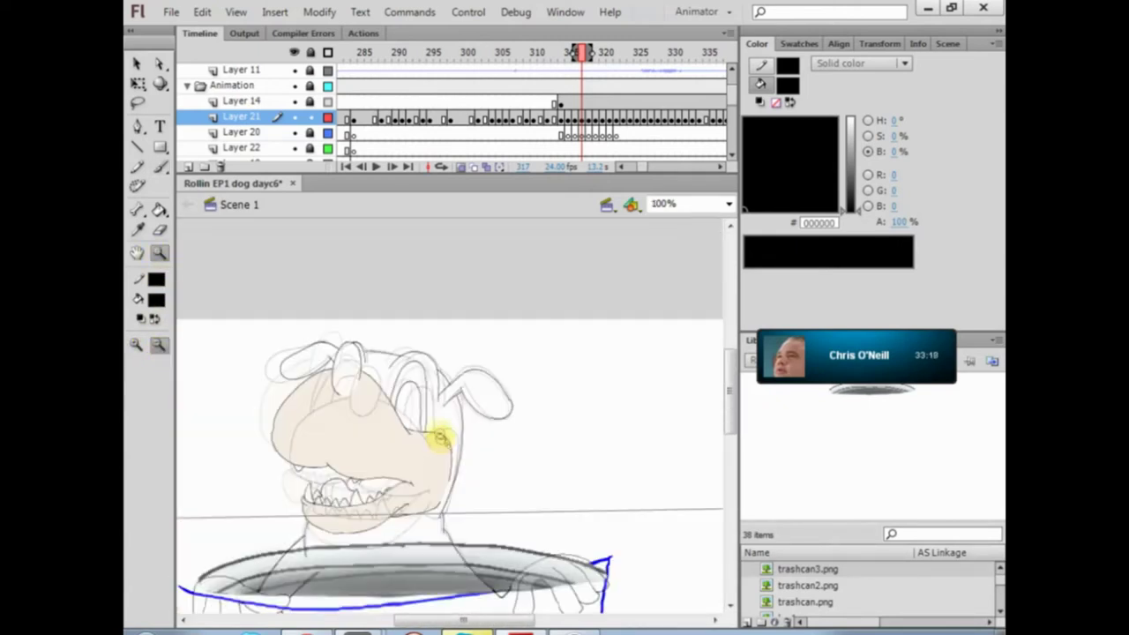
Sample white from the dog drawing at frame 317 as the Paint Bucket's fill color
left_click_drag(580, 52, 574, 53)
left_click(141, 227)
left_click(445, 428)
key(".")
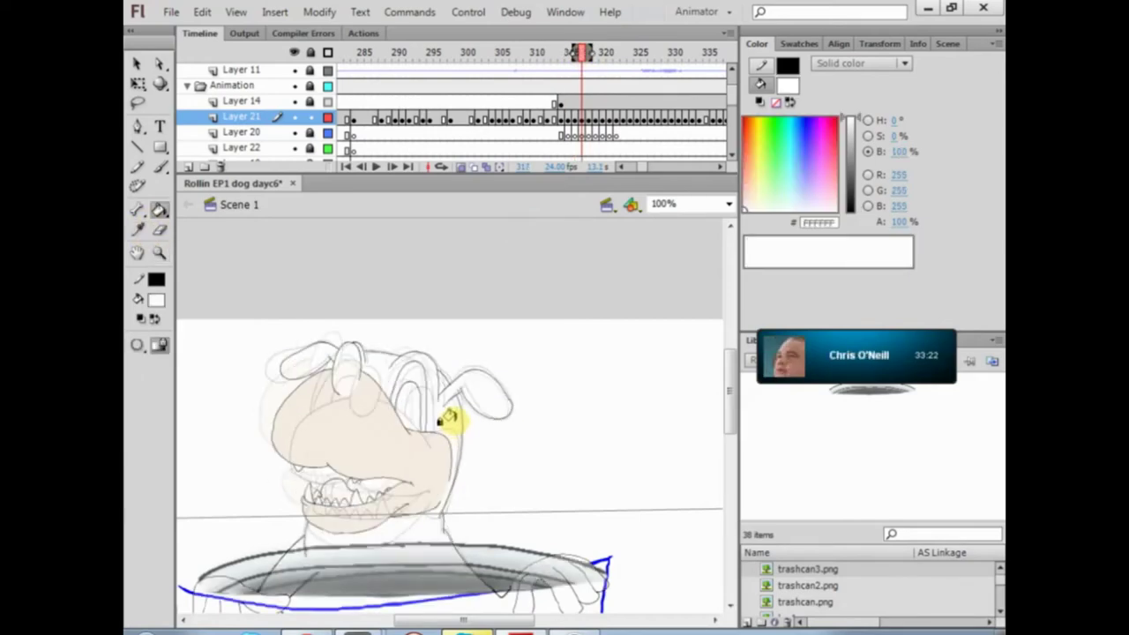
key("ctrl+equal")
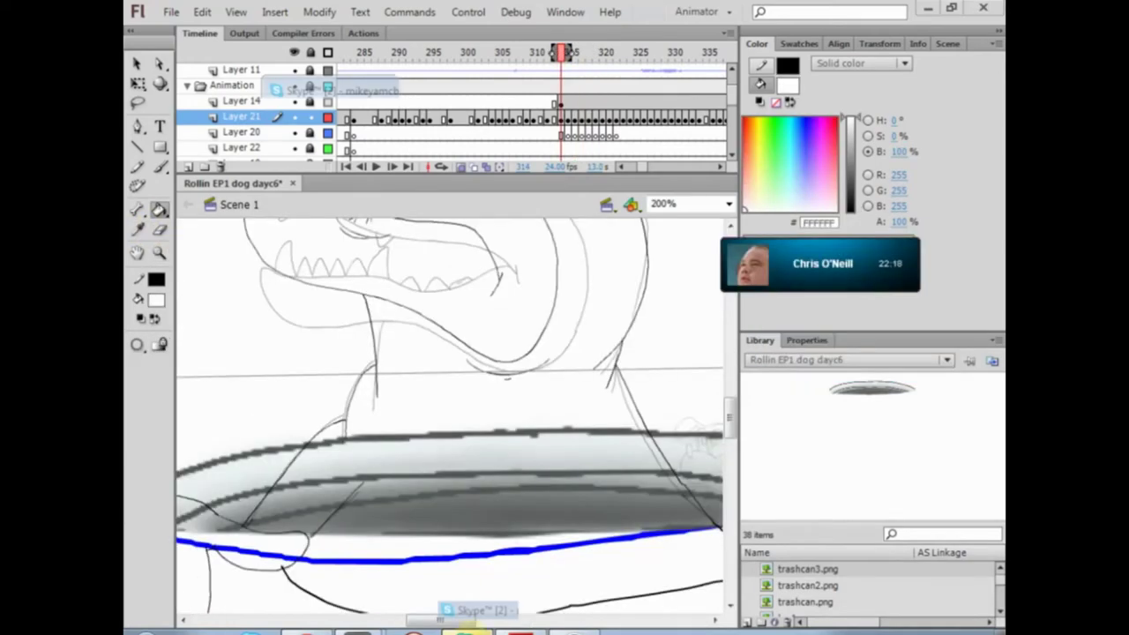
Switch to the Skype call window and minimize it
left_click(464, 632)
left_click(890, 93)
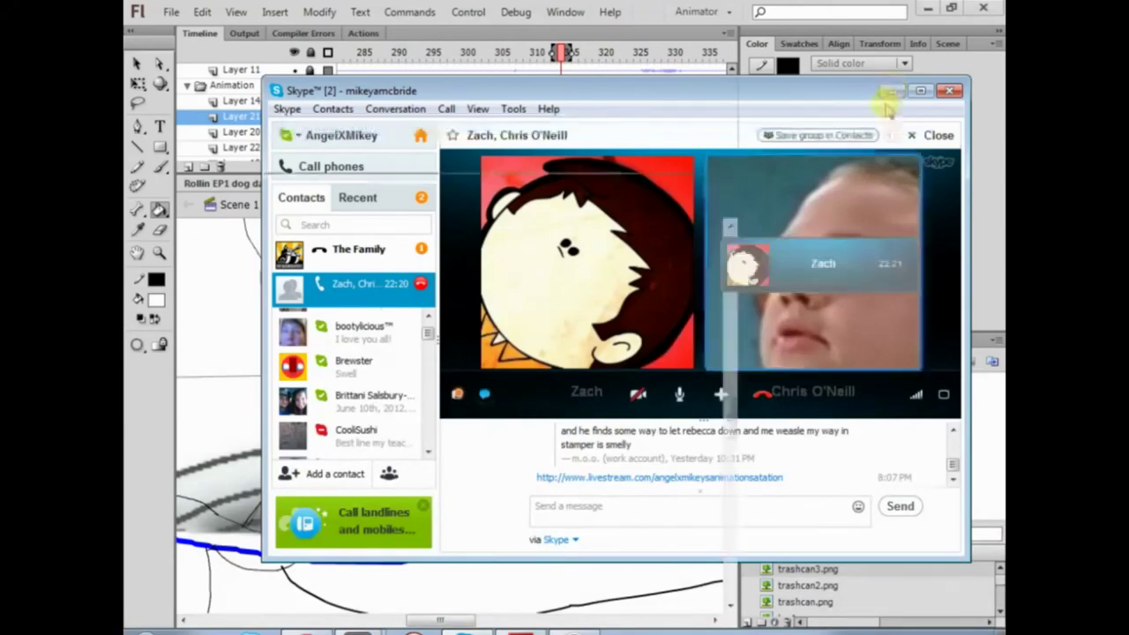
Select the dog drawing at frame 314 on Layer 21 and inspect its mouth and neck outlines
left_click(159, 252)
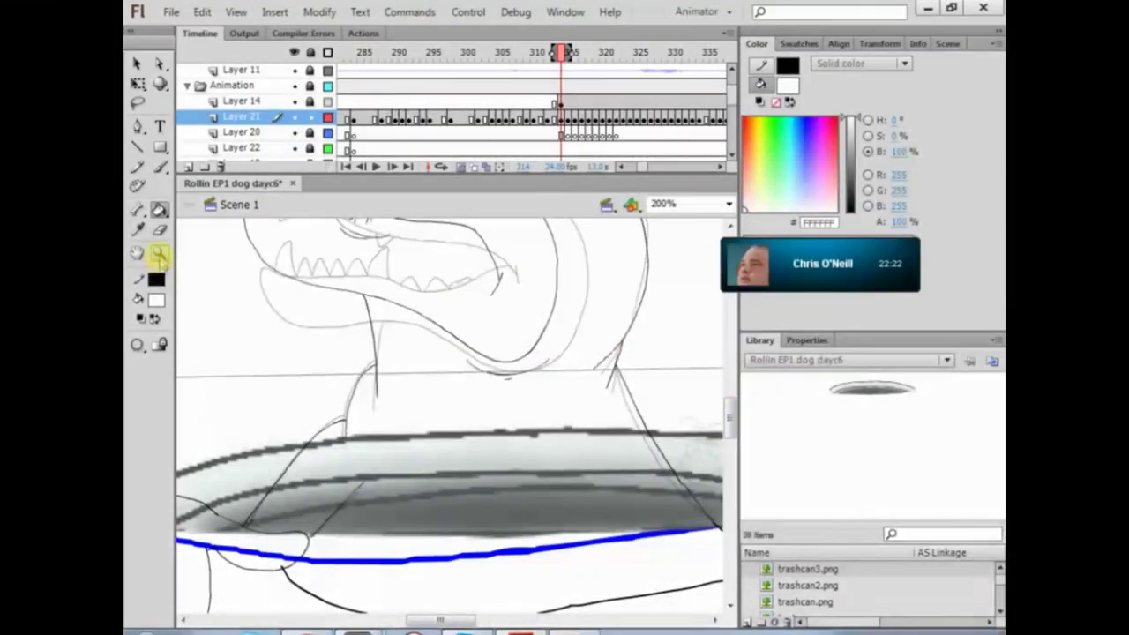
left_click(159, 344)
left_click(389, 396)
left_click(159, 209)
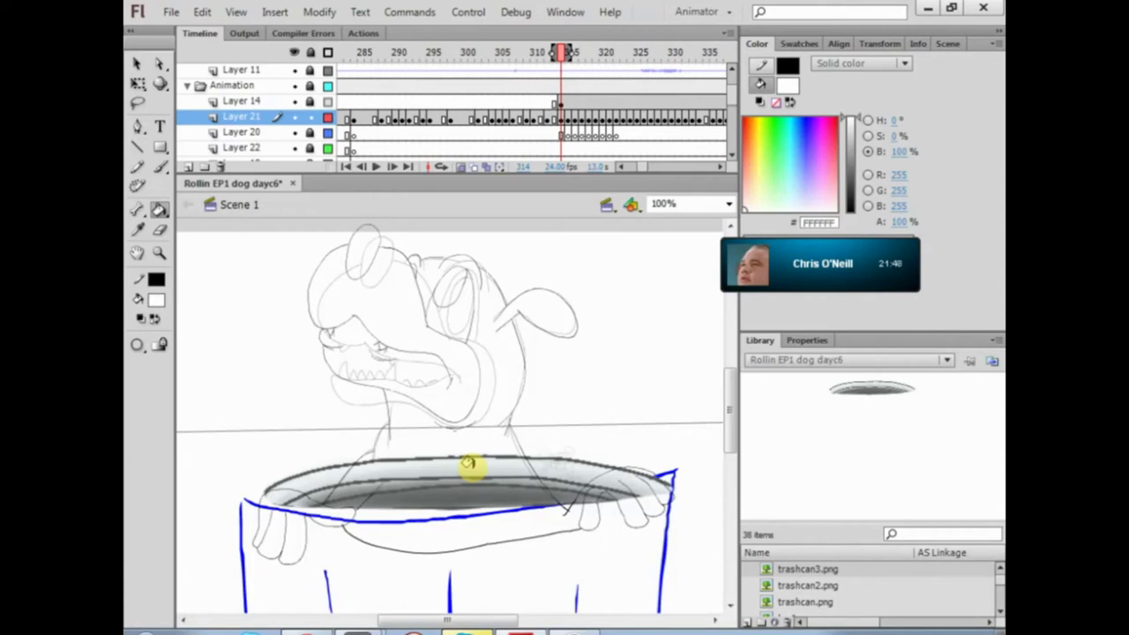
left_click_drag(473, 619, 462, 622)
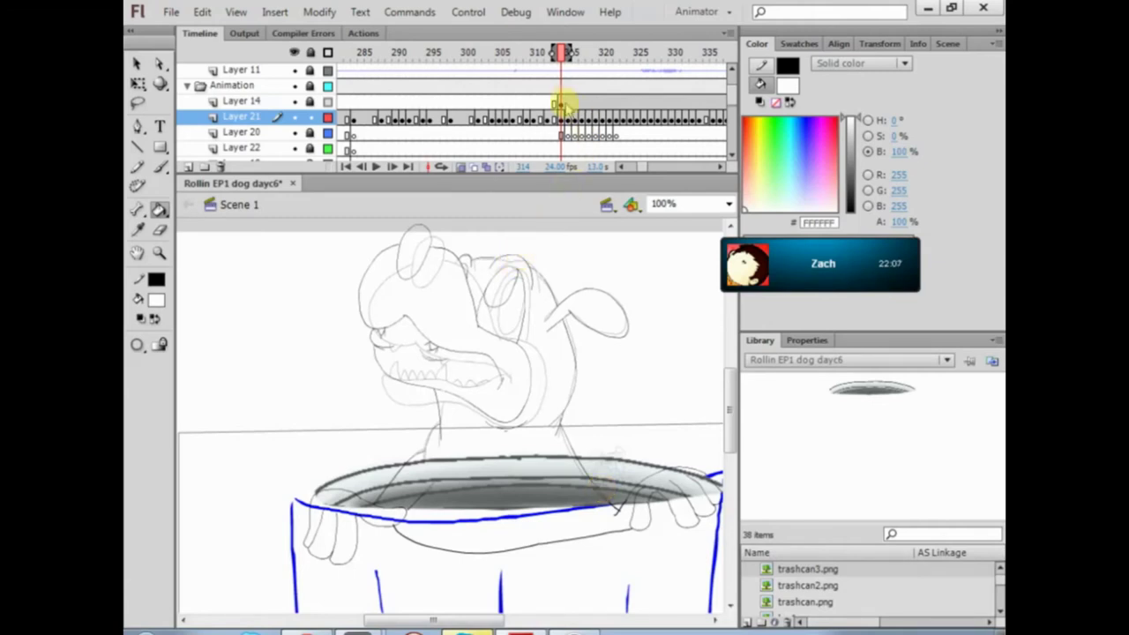
left_click(557, 116)
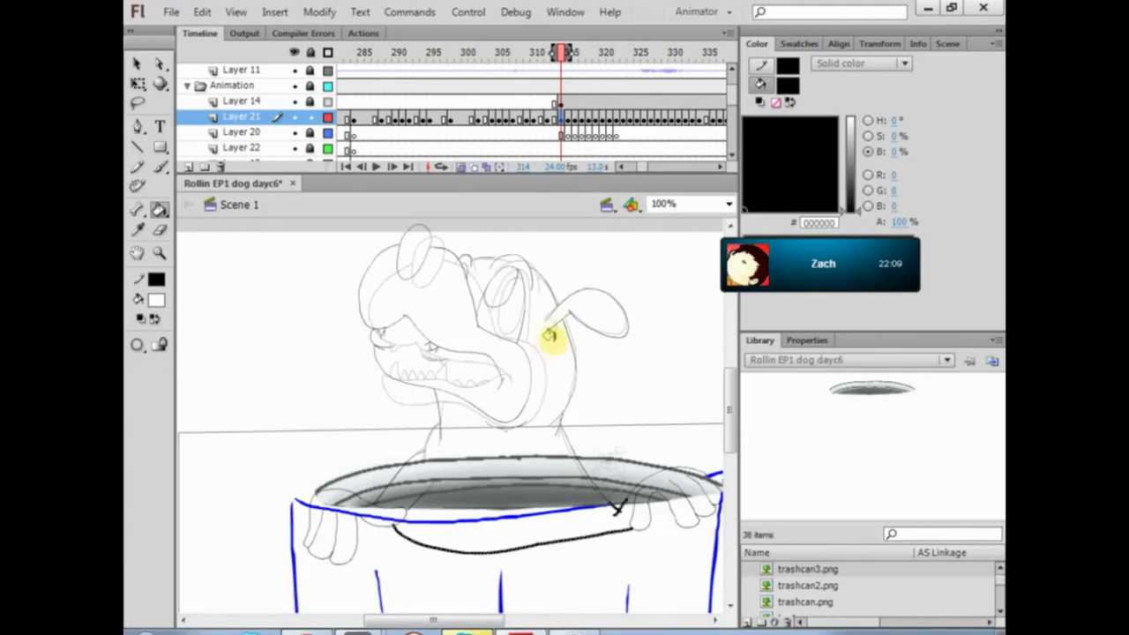
left_click(158, 253)
left_click(380, 361)
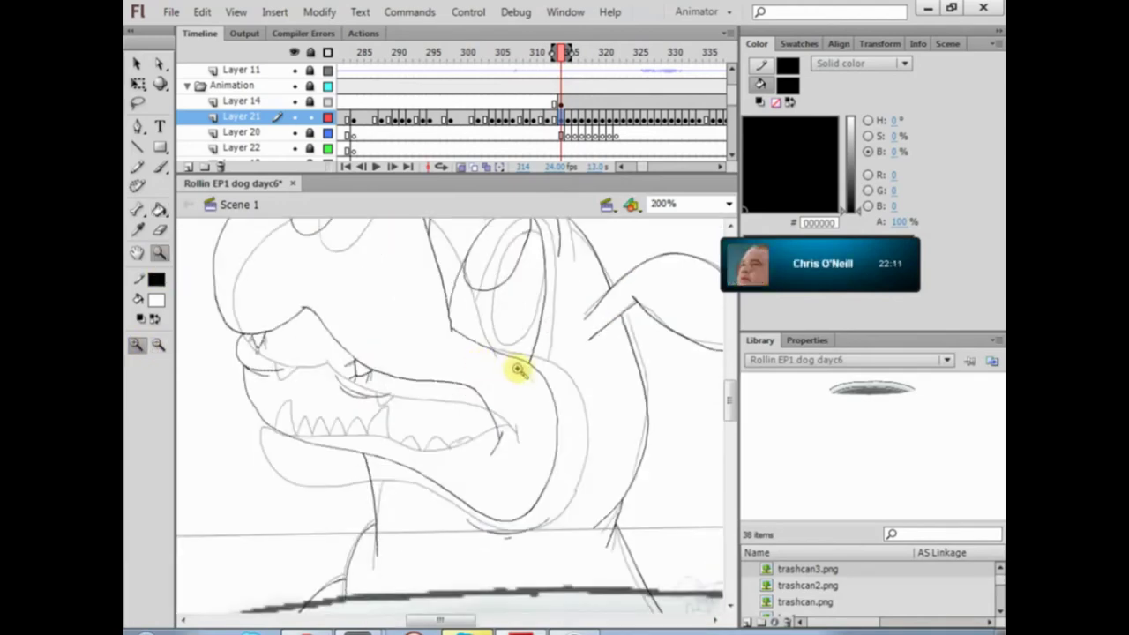
left_click_drag(730, 395, 731, 421)
left_click(138, 83)
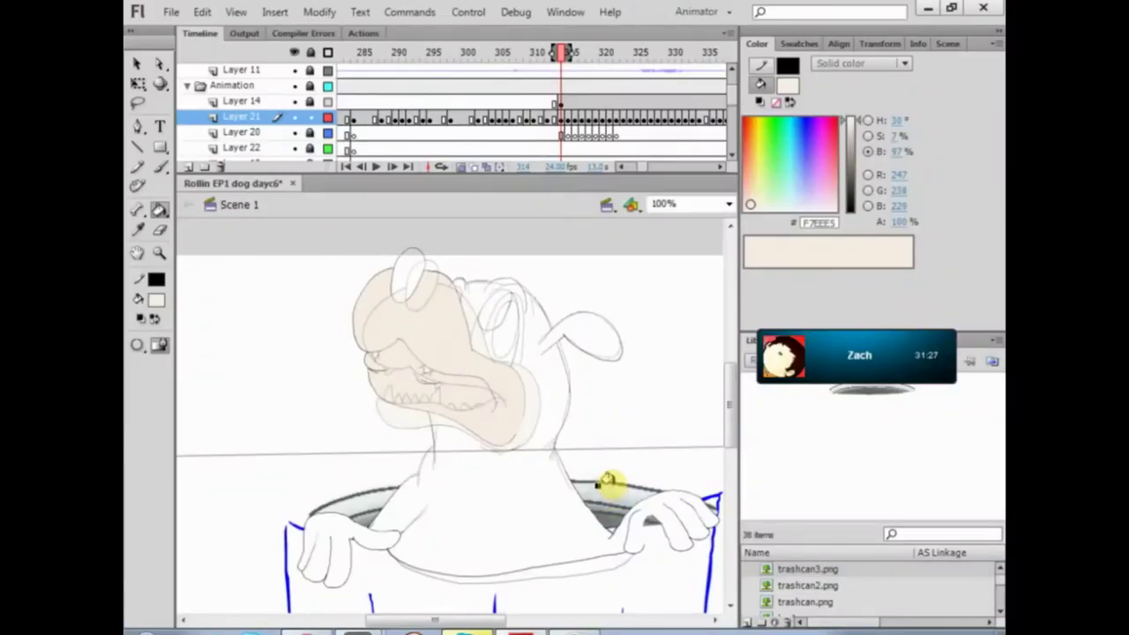
Move on to the dog drawing at frame 315 on Layer 21
left_click(569, 117)
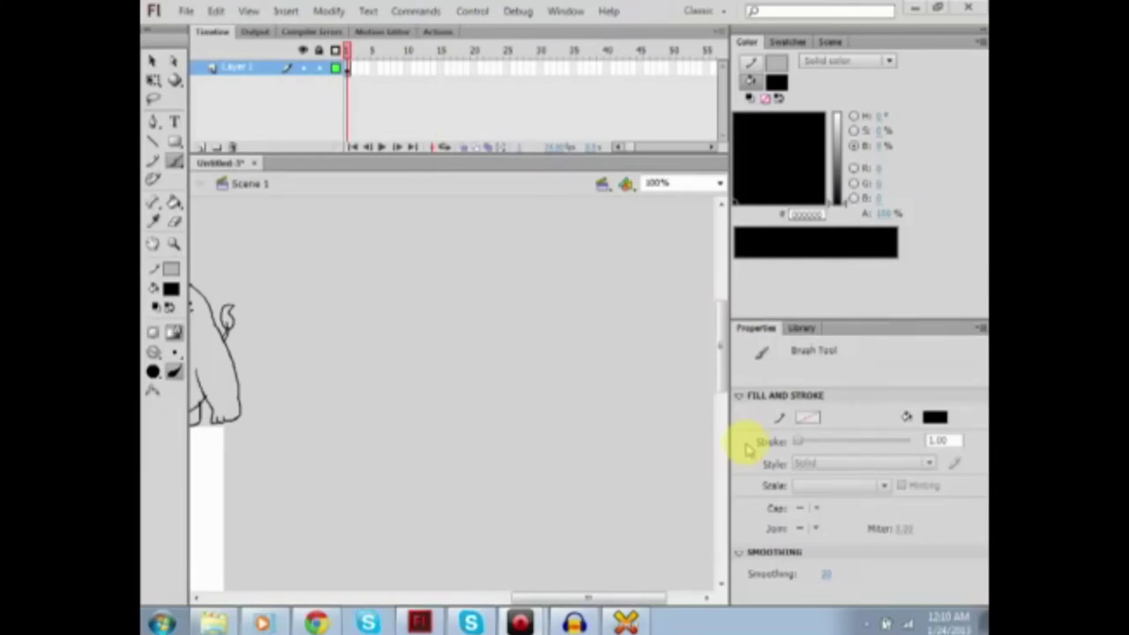
Draw curved black brush strokes on the empty pasteboard beside the character in the untitled document
mouse_move(439, 314)
left_mouse_down()
mouse_move(462, 368)
mouse_move(416, 429)
left_mouse_up()
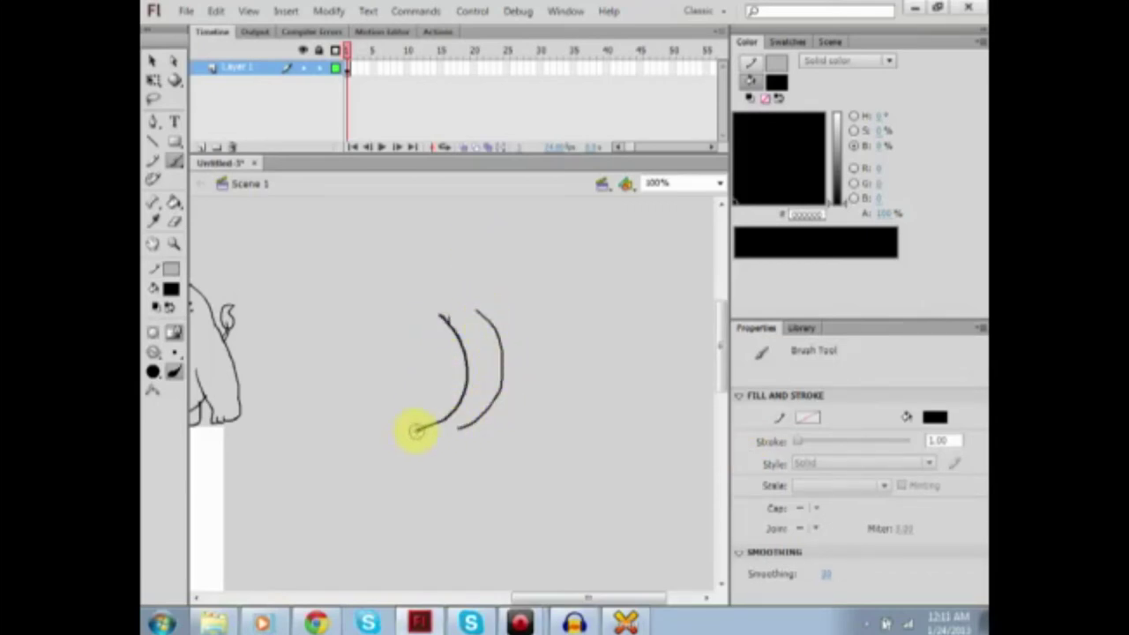
left_click_drag(349, 350, 344, 457)
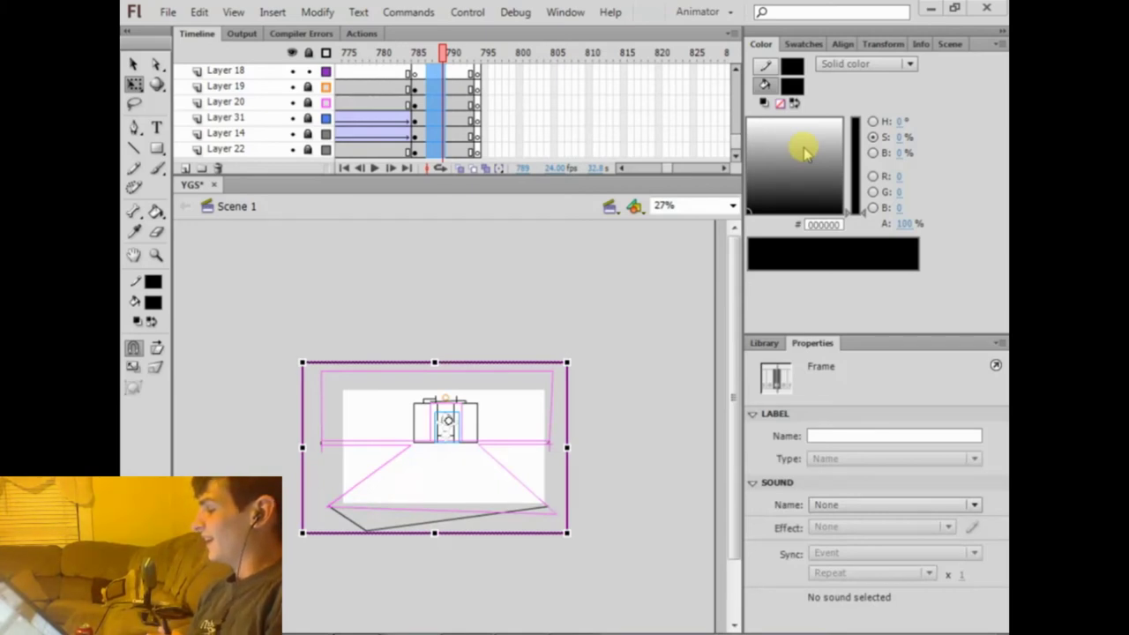
Scrub the YGS timeline to frame 793 and back to about frame 785 to review the room scene
left_click_drag(447, 55, 474, 55)
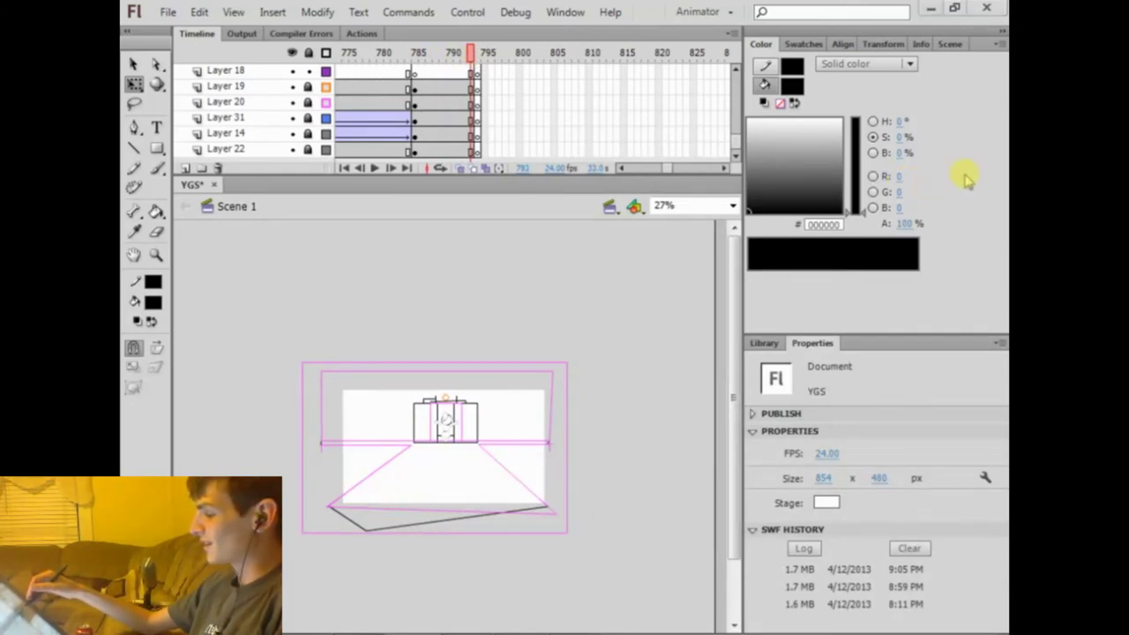
left_click_drag(473, 54, 416, 64)
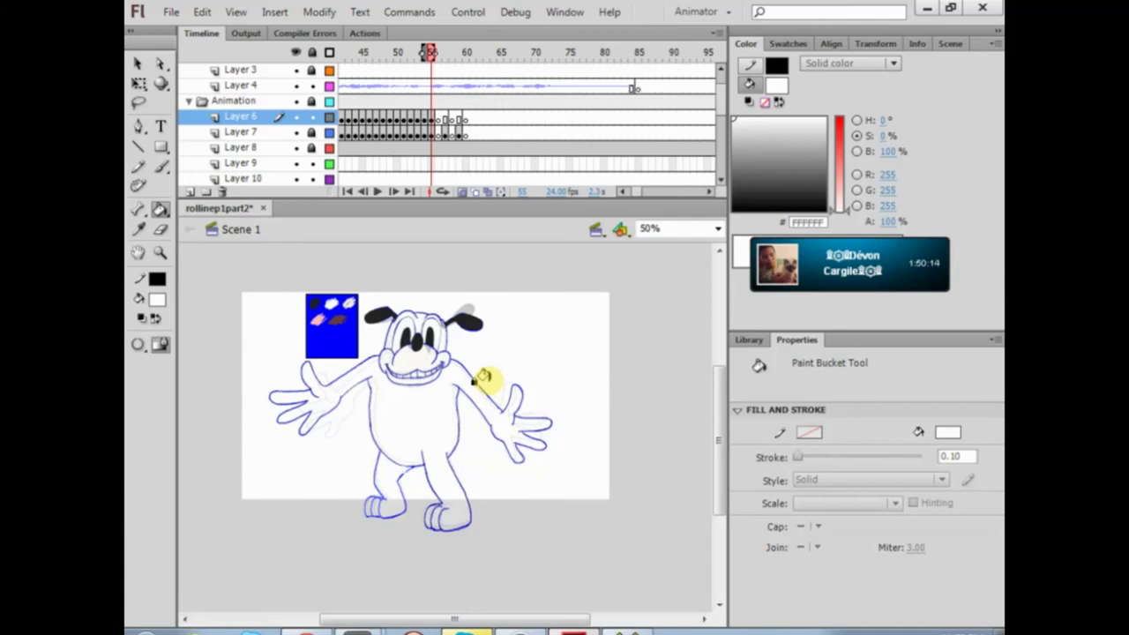
Fill the standing dog's body, arms and legs with white at frame 55 on Layer 6
left_click(474, 381)
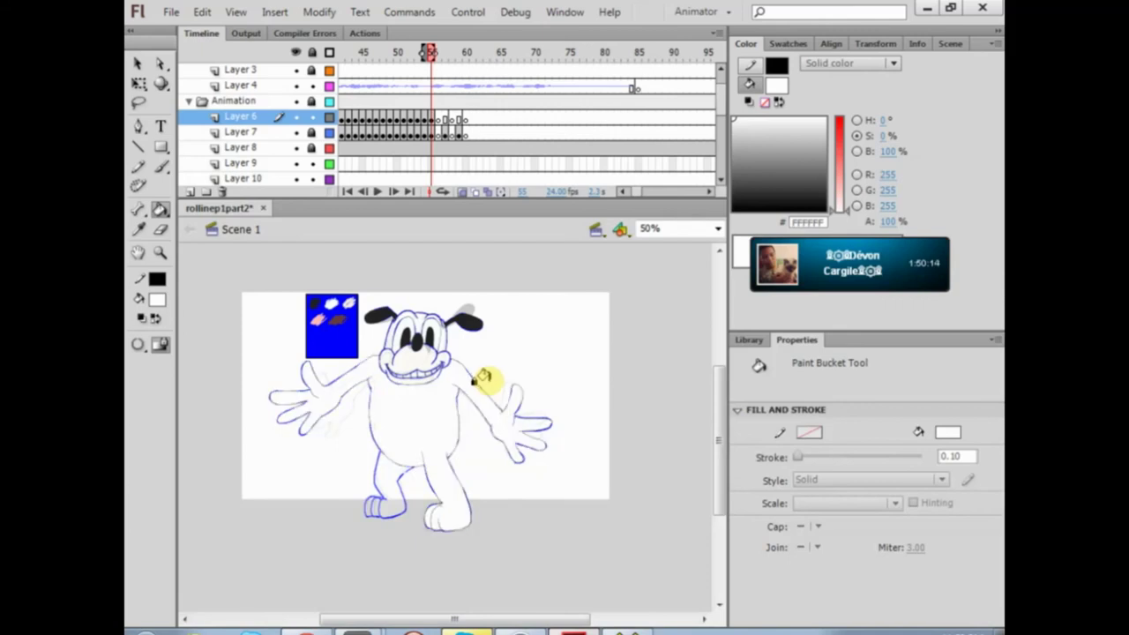
left_click(374, 503)
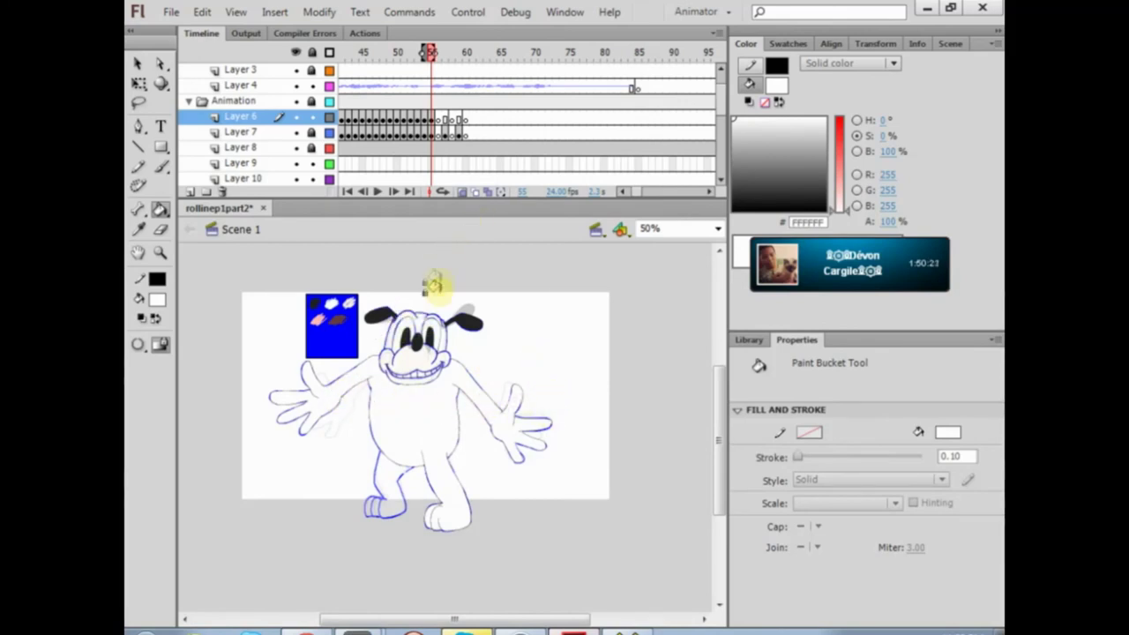
Fill the standing dog's muzzle and cheeks with the cream color F7EEE5 at frame 55
left_click(159, 251)
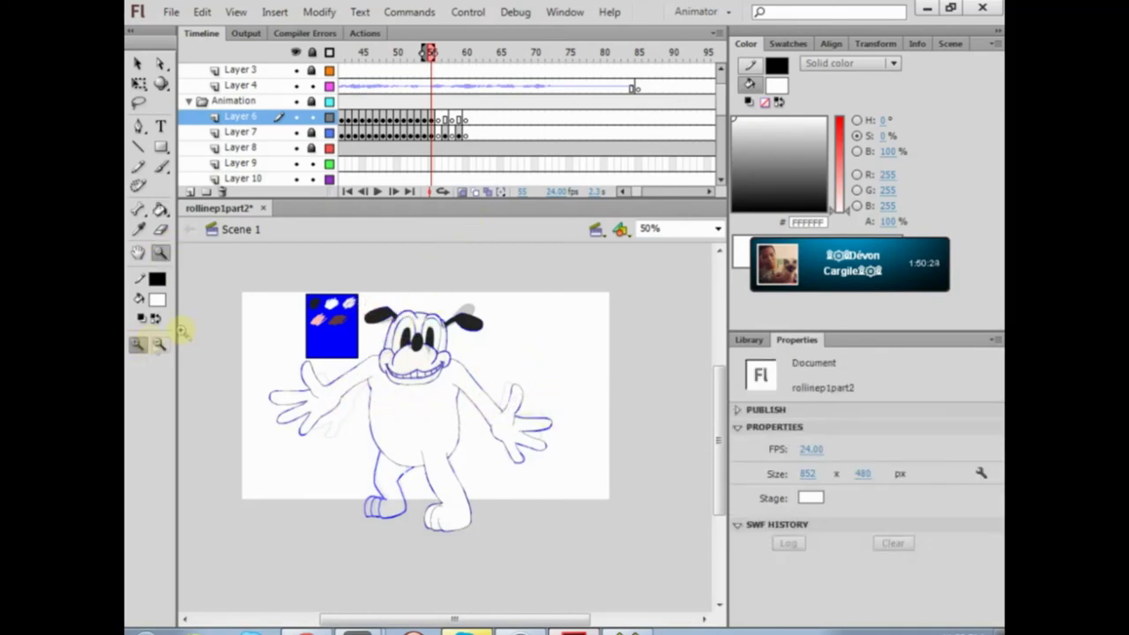
left_click(452, 385)
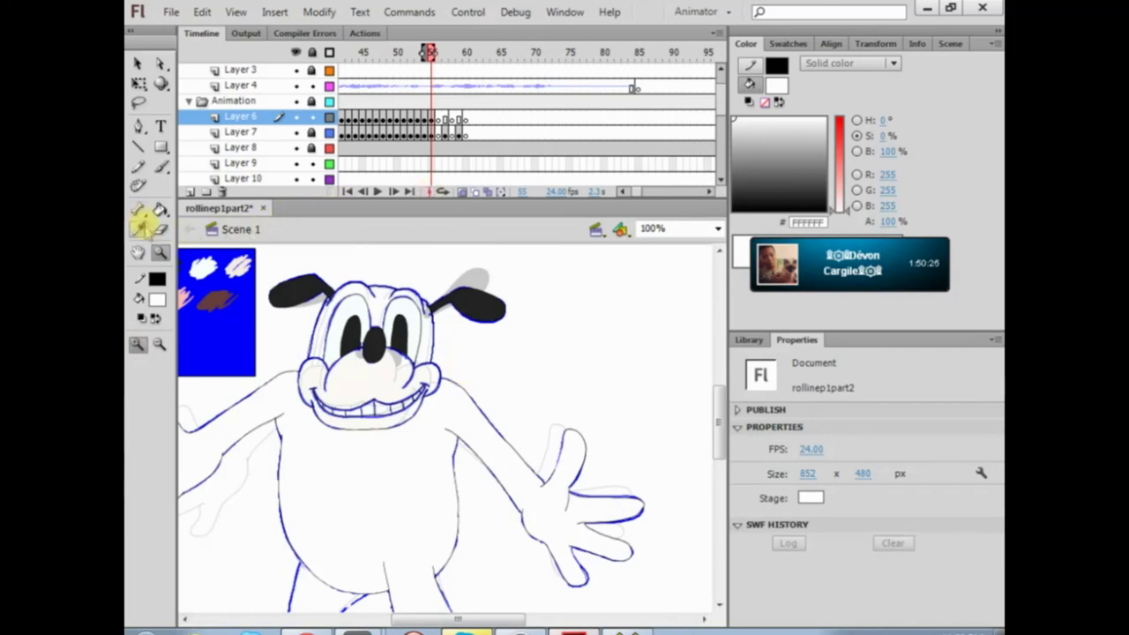
left_click(160, 209)
left_click(358, 375)
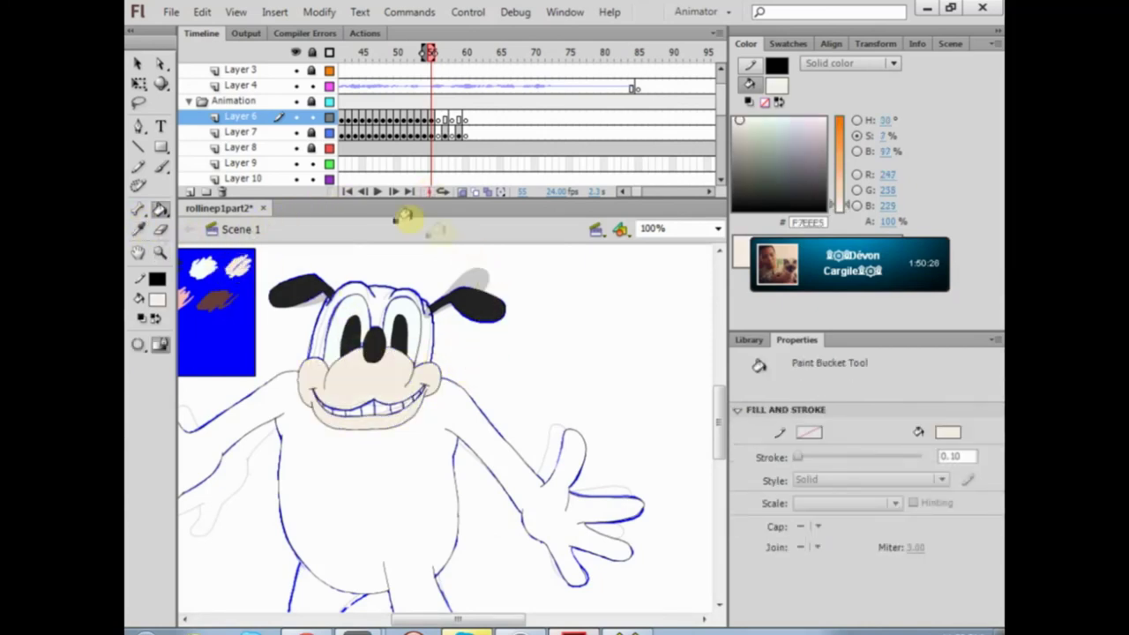
Sample white for the Paint Bucket and fill the standing dog's head, changing the gap-size option
left_click(139, 230)
left_click(286, 322)
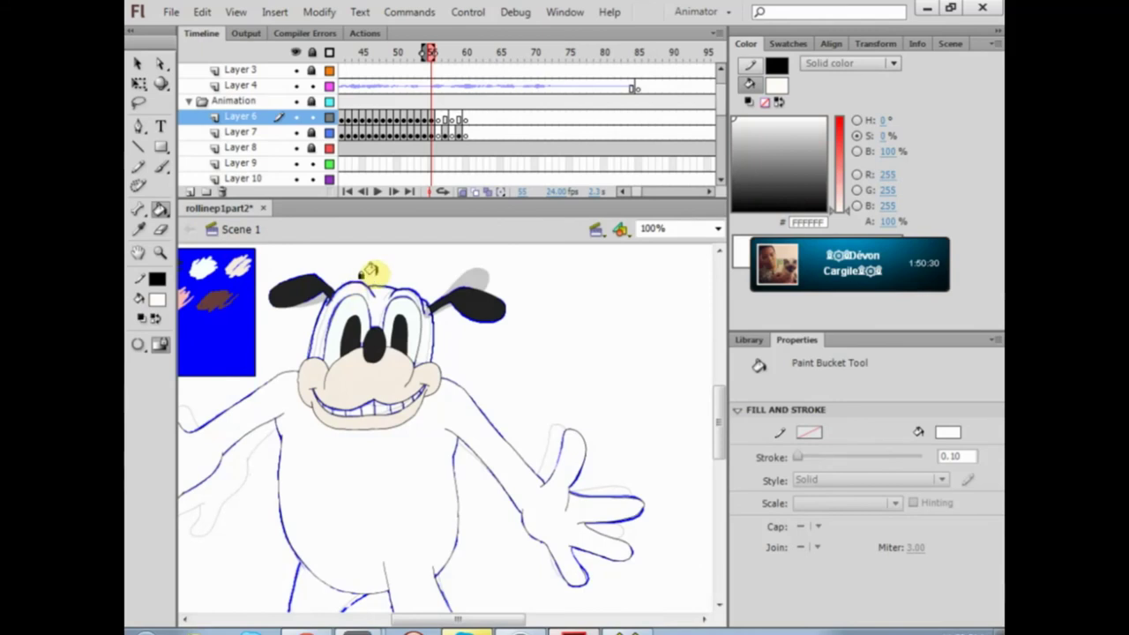
left_click(160, 318)
left_click(181, 364)
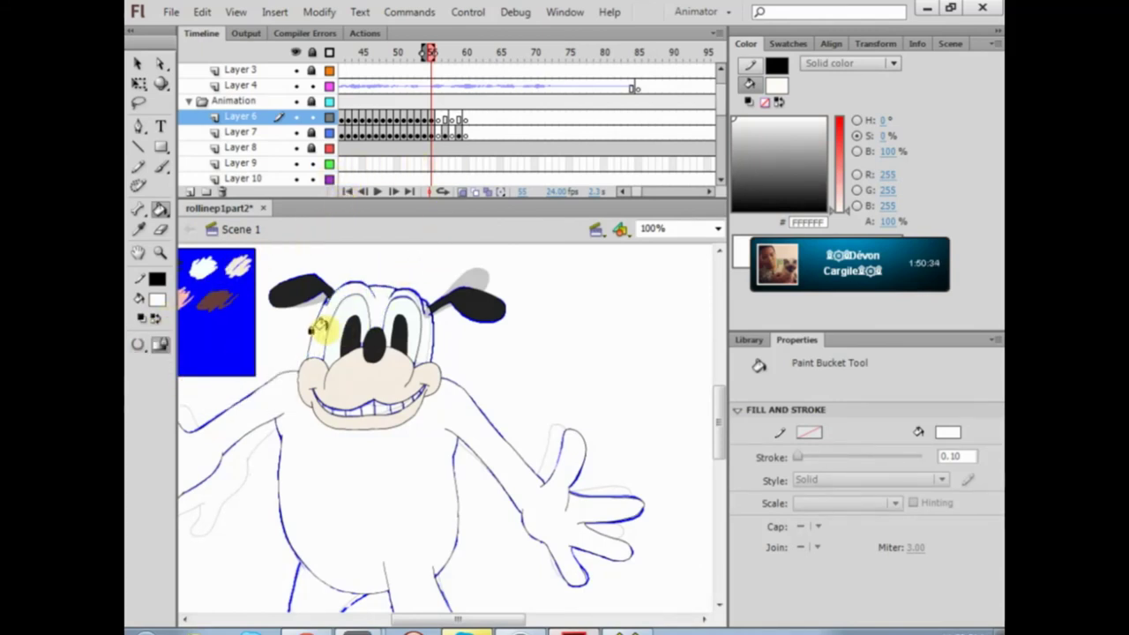
left_click(139, 346)
left_click(189, 401)
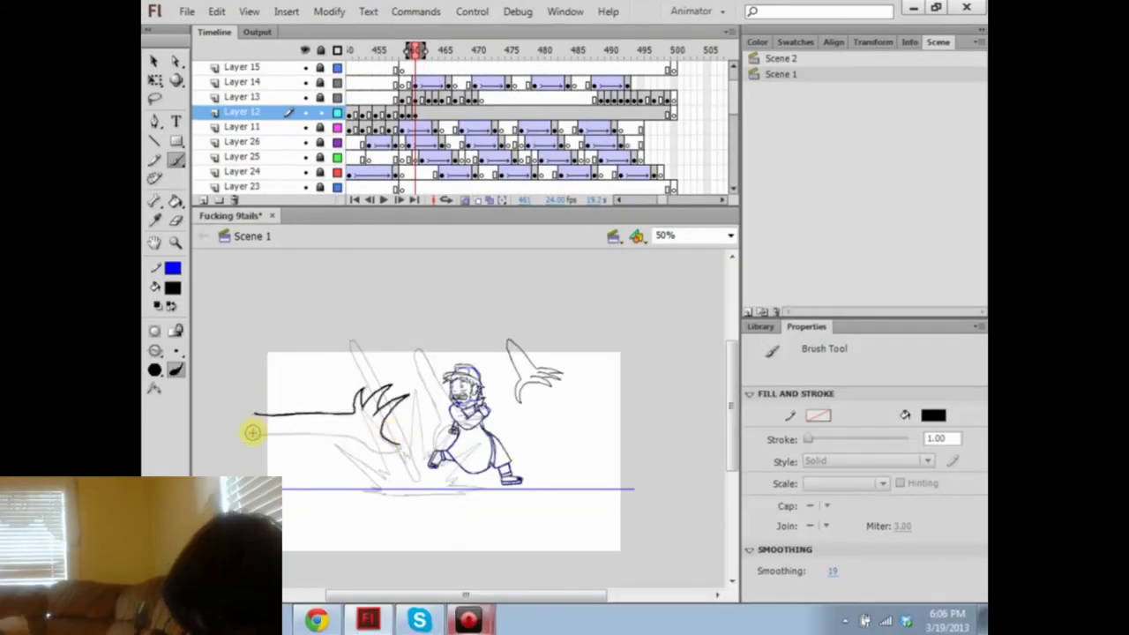
Brush the lower outline of the clawed arm at frame 461 on Layer 12
left_click_drag(248, 434, 328, 432)
mouse_move(351, 434)
left_mouse_down()
mouse_move(365, 448)
mouse_move(406, 448)
left_mouse_up()
Add a blank keyframe at frame 462 on Layer 12 and brush the clawed arm's upper outline on it
left_click(423, 110)
right_click(438, 109)
left_click(494, 300)
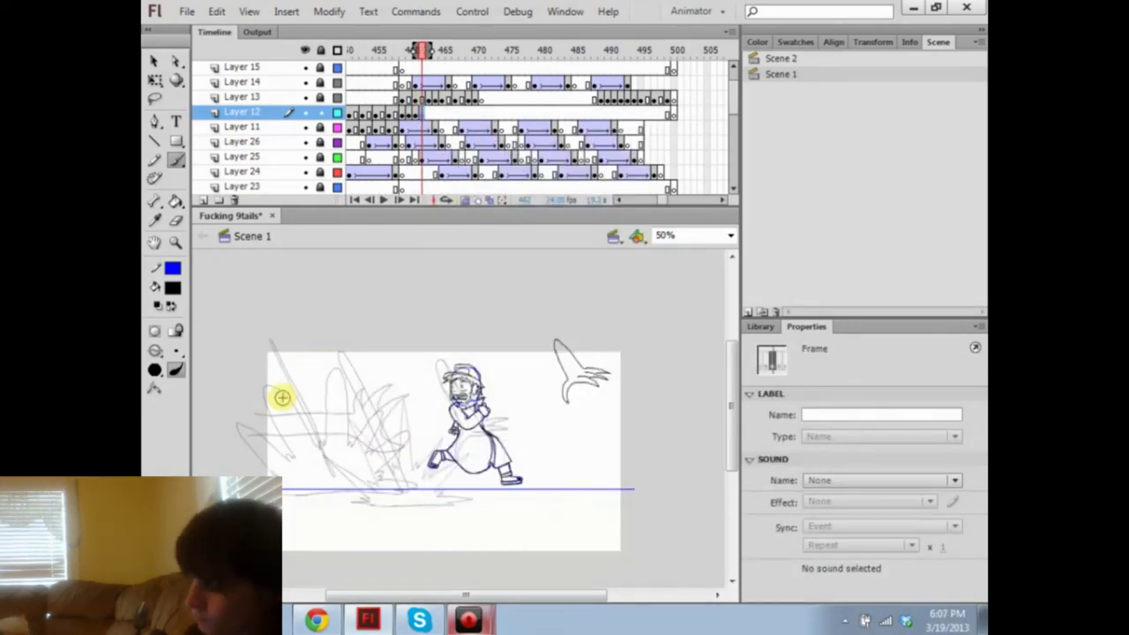
left_click_drag(255, 414, 337, 411)
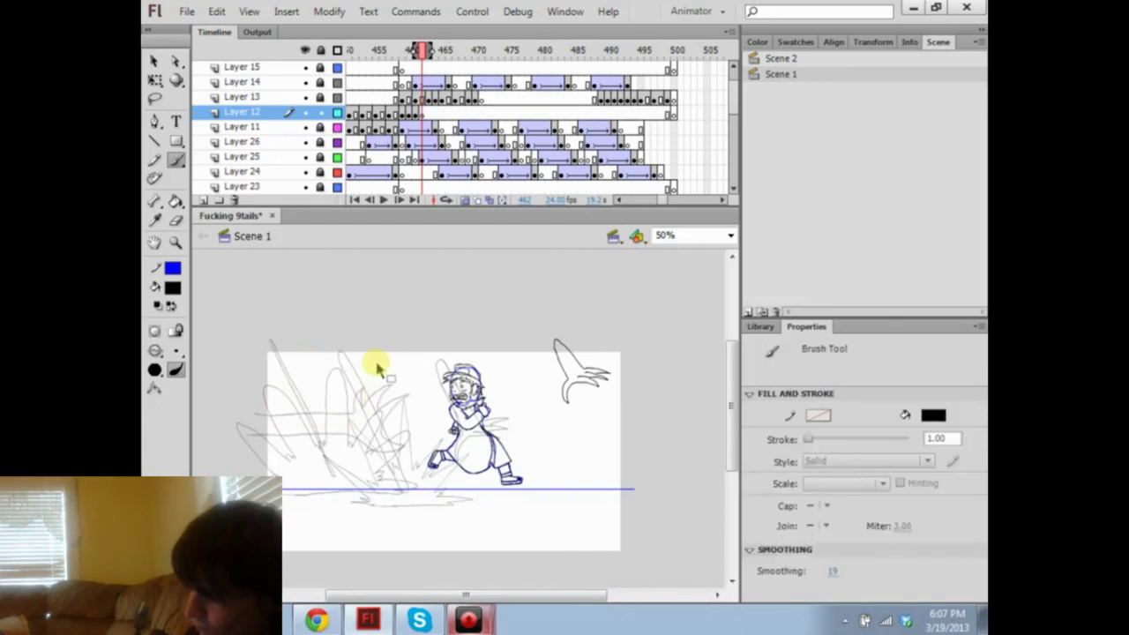
left_click_drag(244, 415, 353, 408)
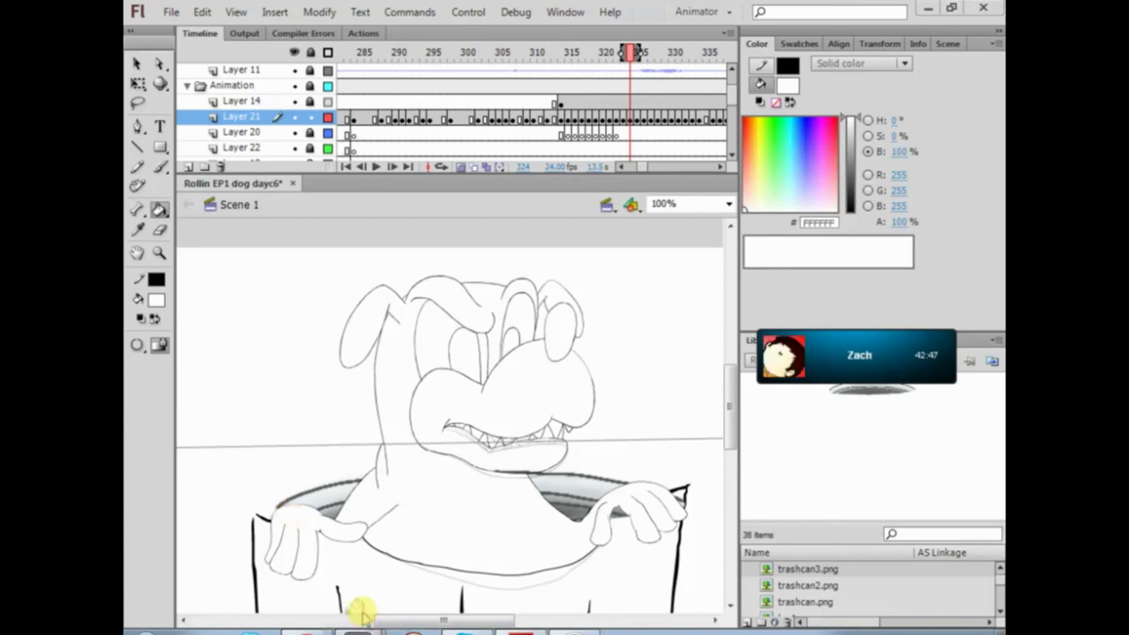
Select the trashcan2.png image in the library to preview it
left_click(931, 585)
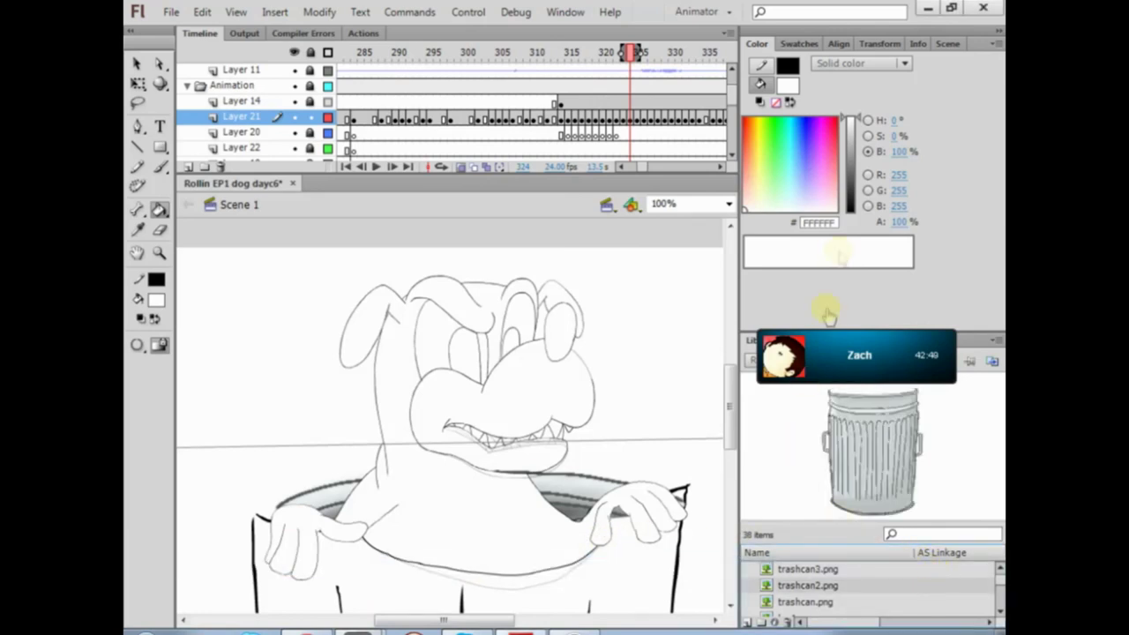